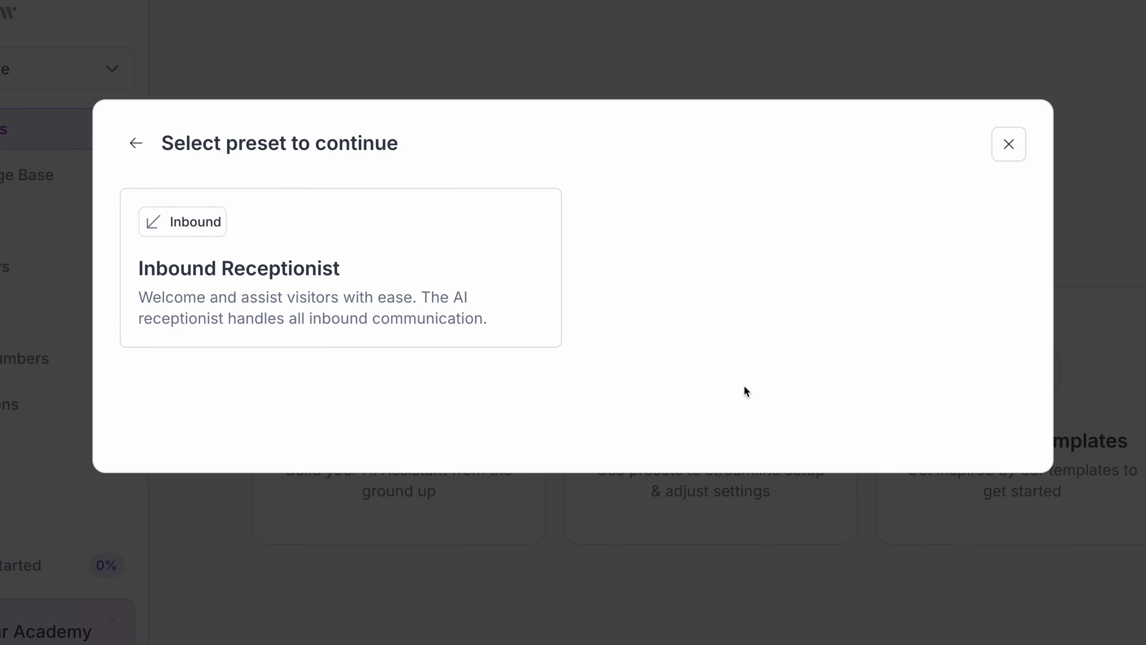
Pick the Inbound Receptionist preset and select its company website field.
click(421, 308)
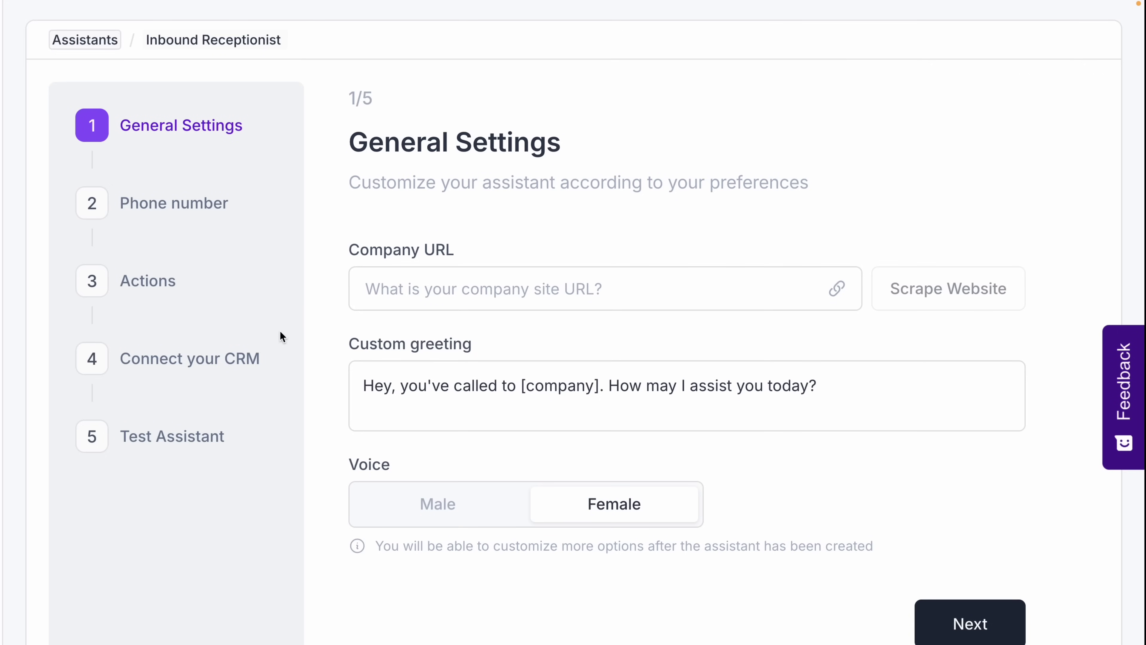
click(441, 259)
Enter the company website, choose a male voice, and attach the available phone number.
text(philpallen)
drag(343, 249, 591, 510)
click(443, 500)
click(971, 623)
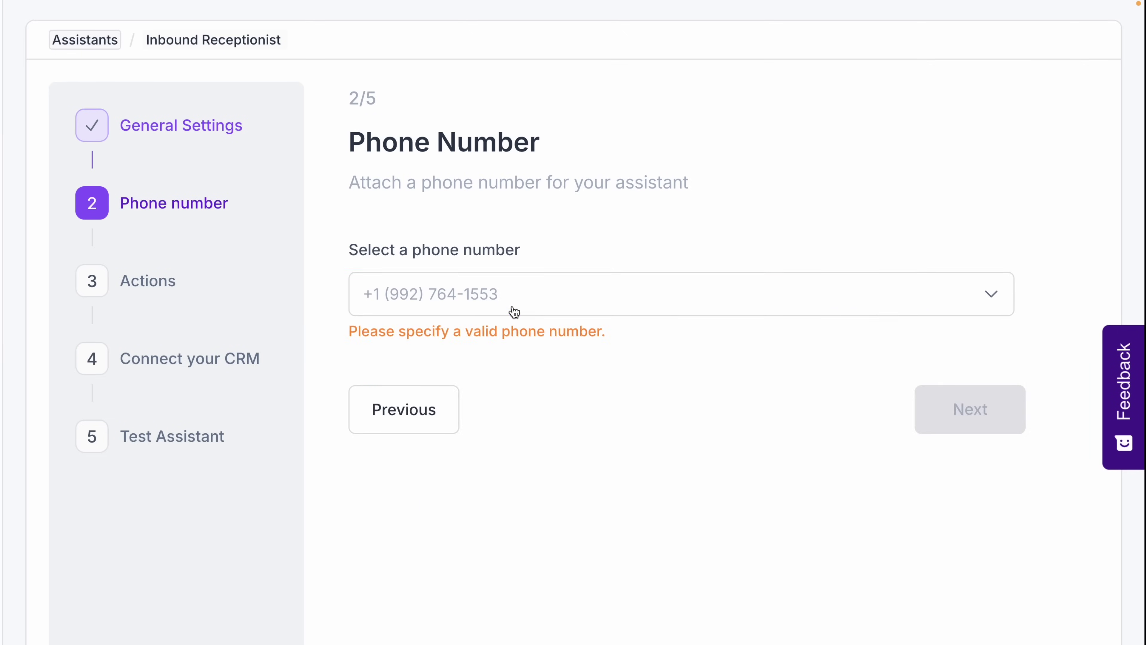
click(665, 307)
click(433, 395)
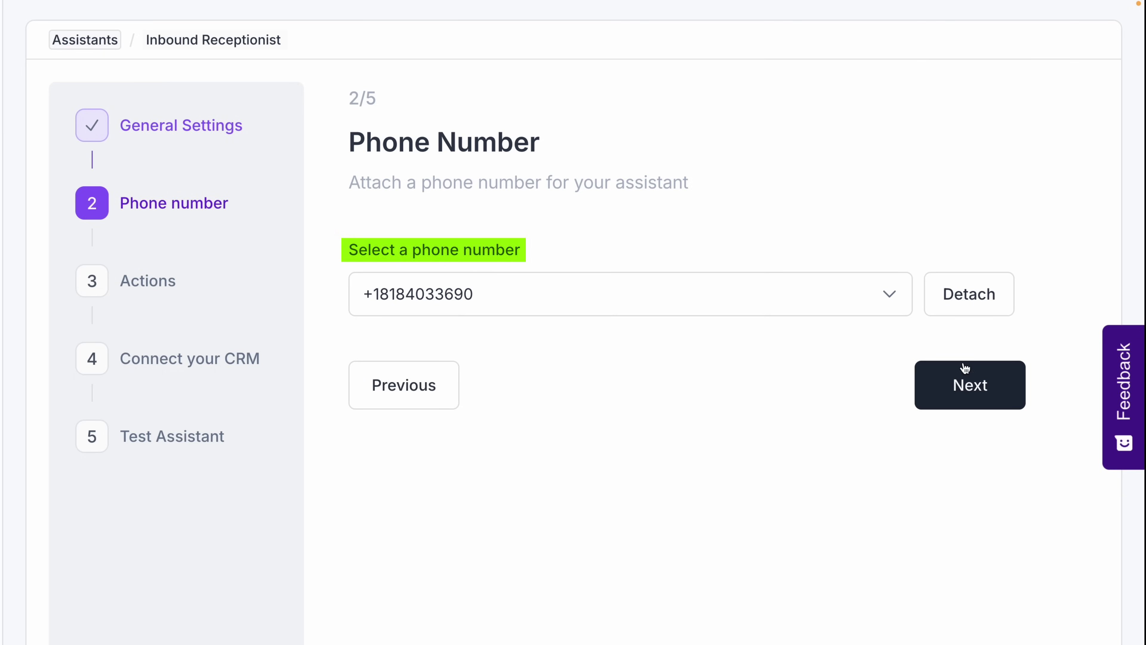
click(970, 386)
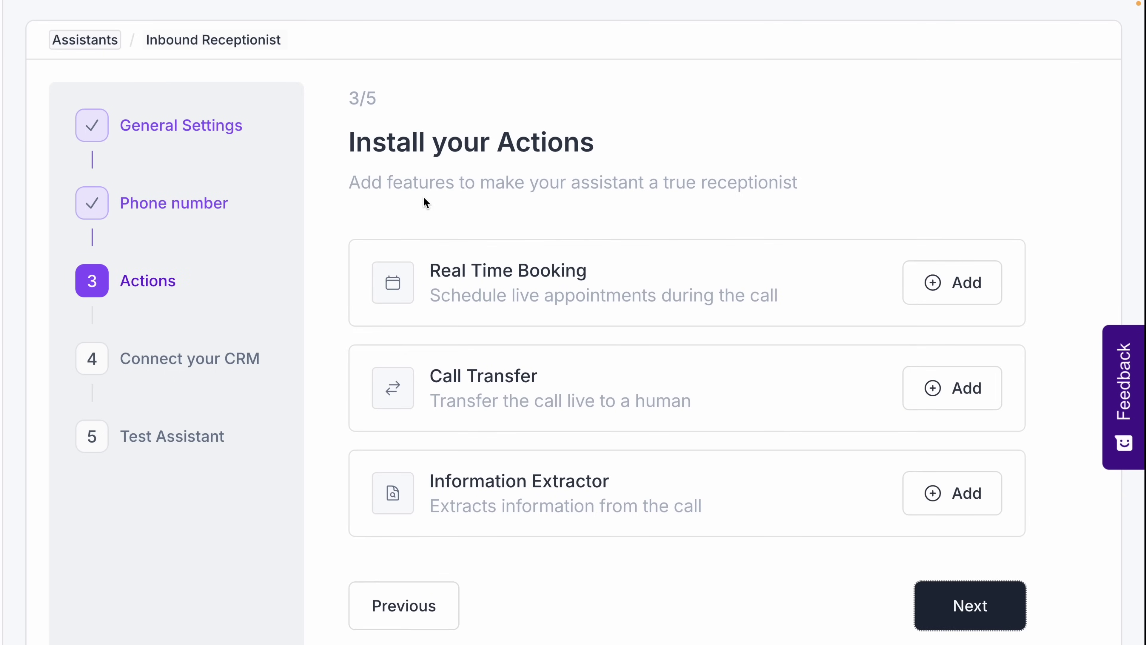
Look over Real Time Booking and Call Transfer without saving, then add an Information Extractor.
click(952, 282)
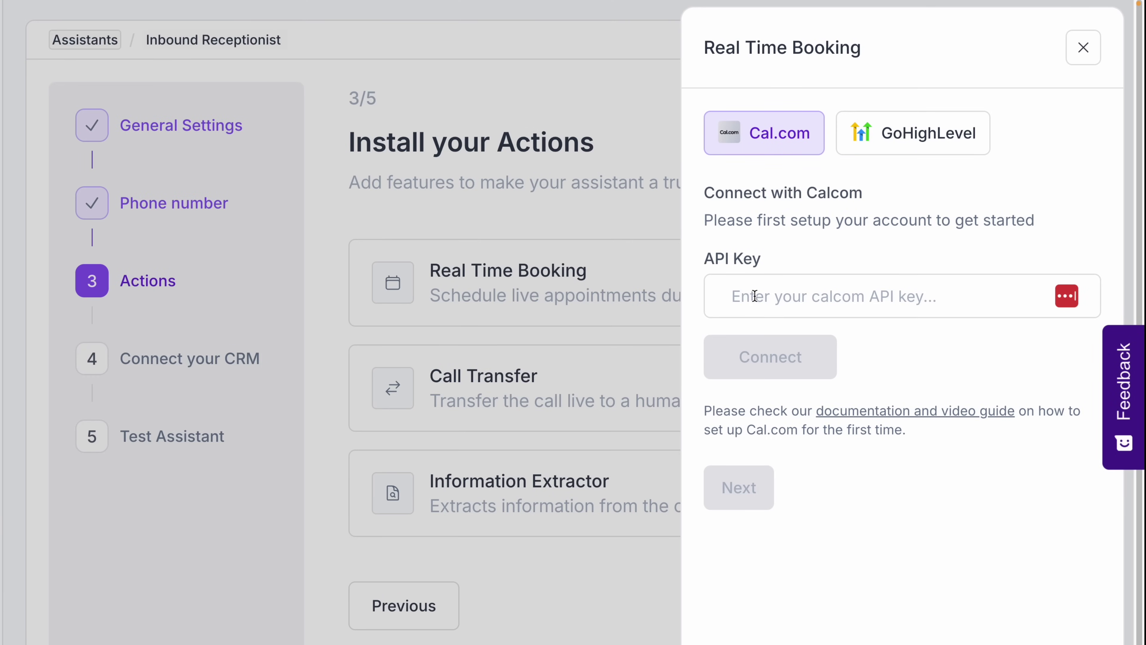
click(1083, 47)
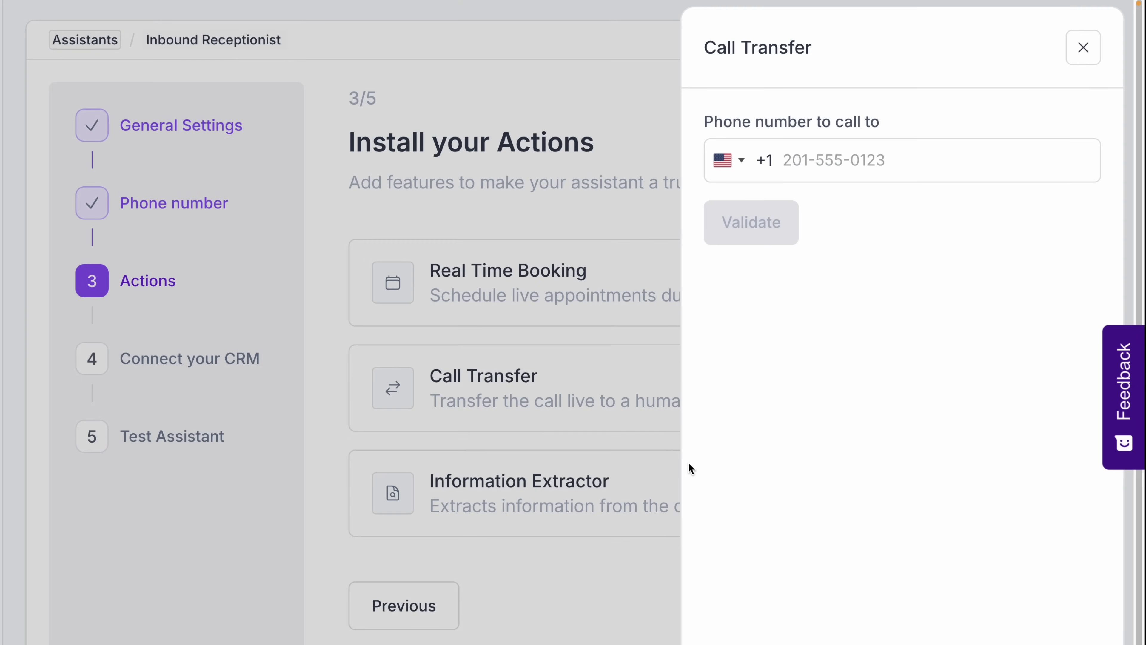
click(814, 168)
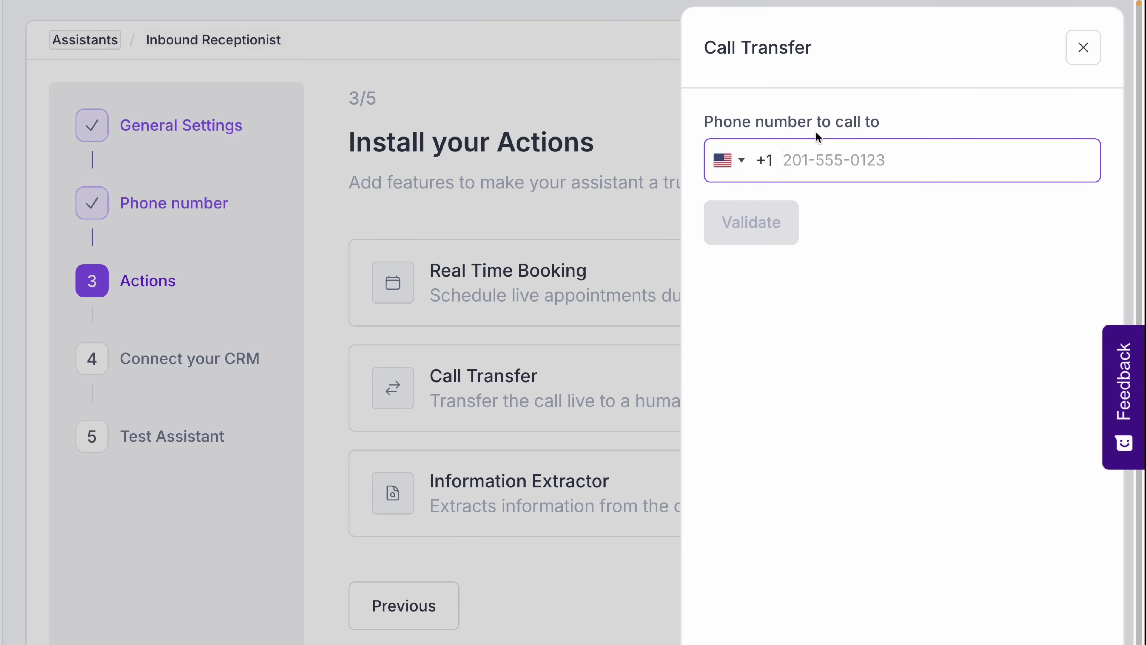
click(1083, 45)
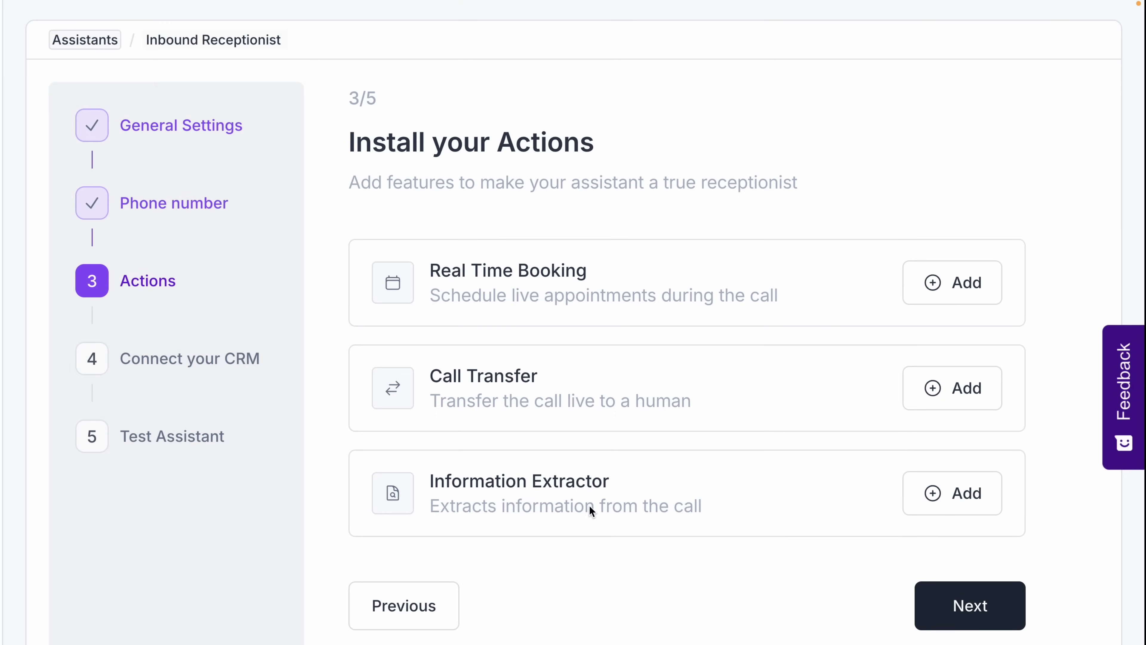
click(965, 493)
Begin a new Open Question information extractor, then cancel it.
click(714, 543)
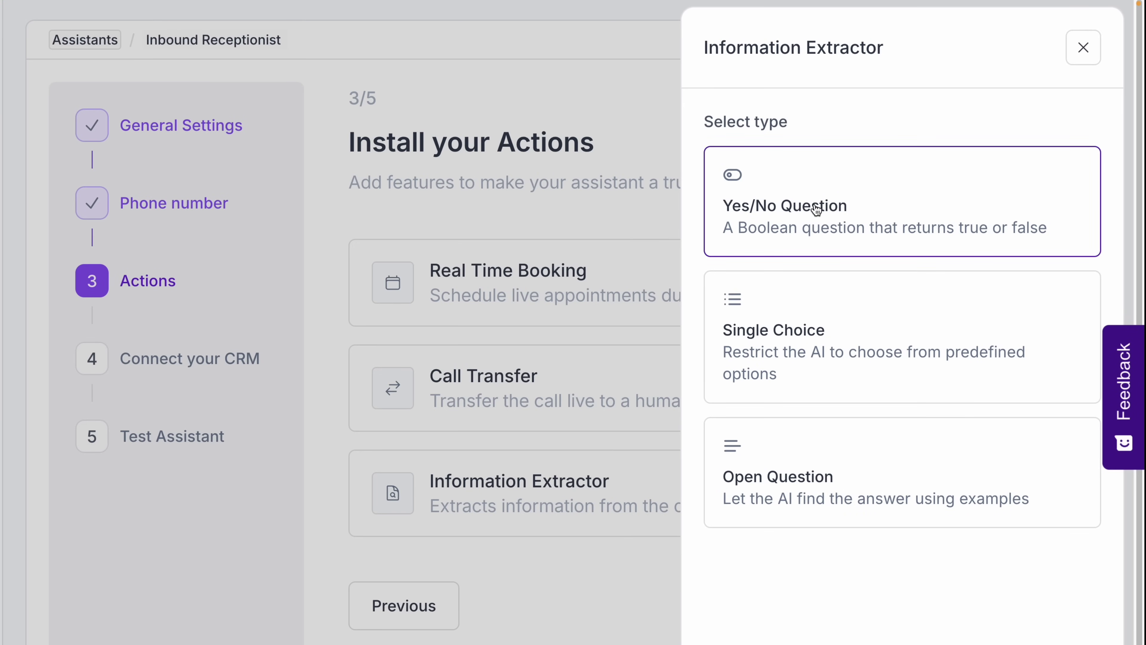
click(863, 479)
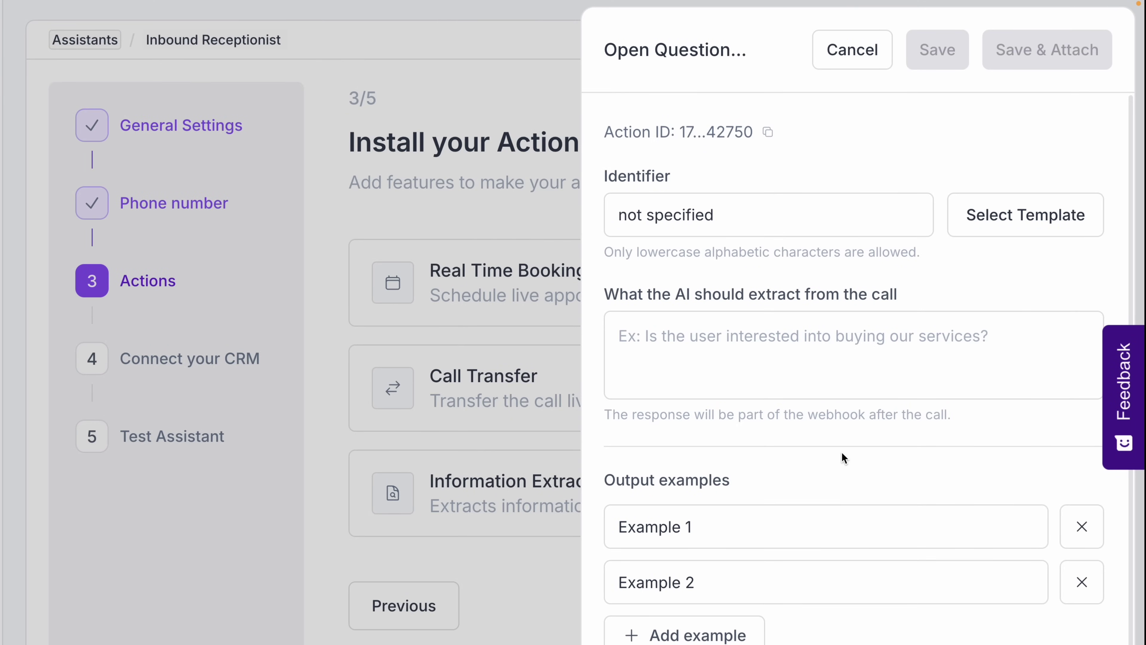
click(872, 51)
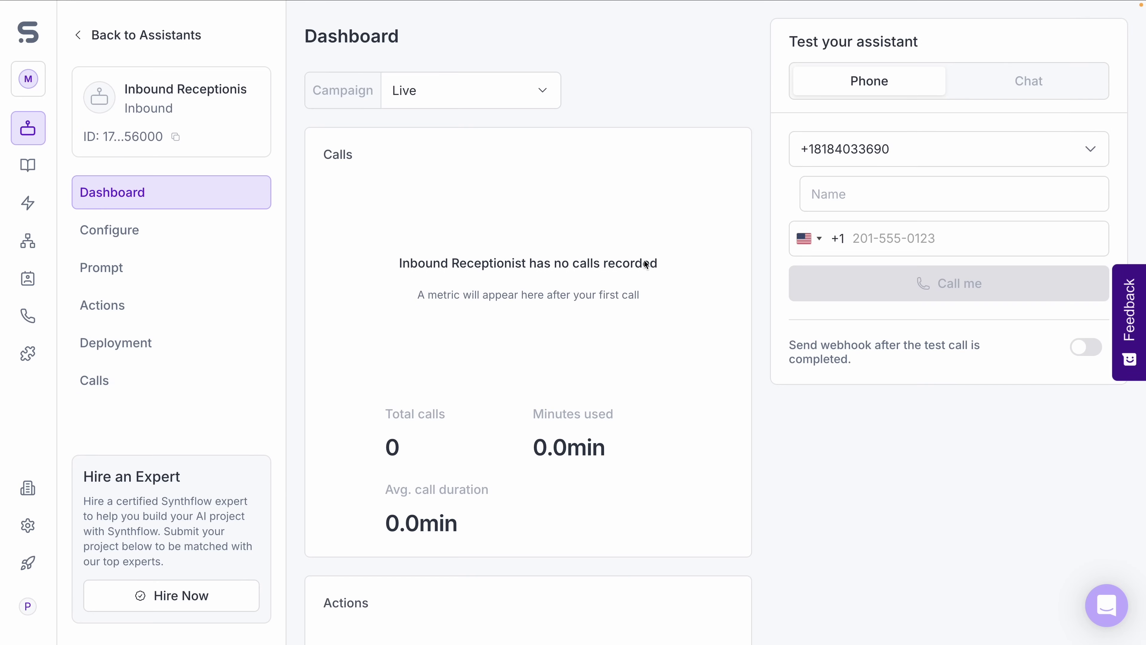
Review the assistant's voice settings, prompt, actions, deployment and call history pages.
click(184, 235)
scroll(709, 347, down, 3)
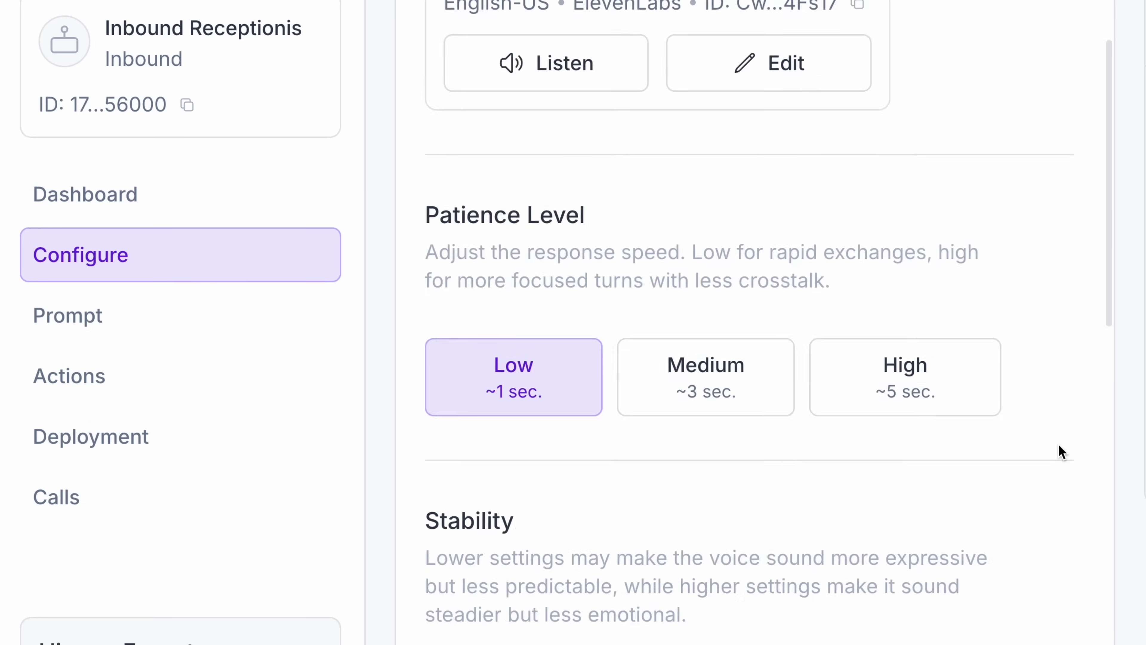
scroll(1059, 443, down, 10)
scroll(1051, 443, up, 13)
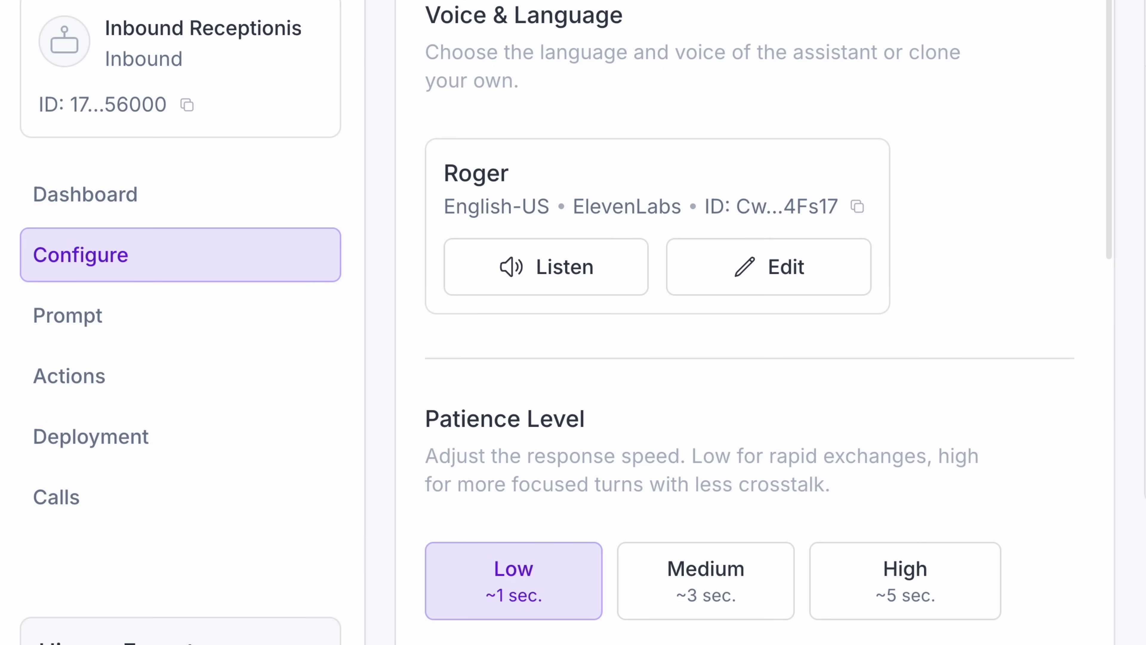
click(120, 334)
click(225, 384)
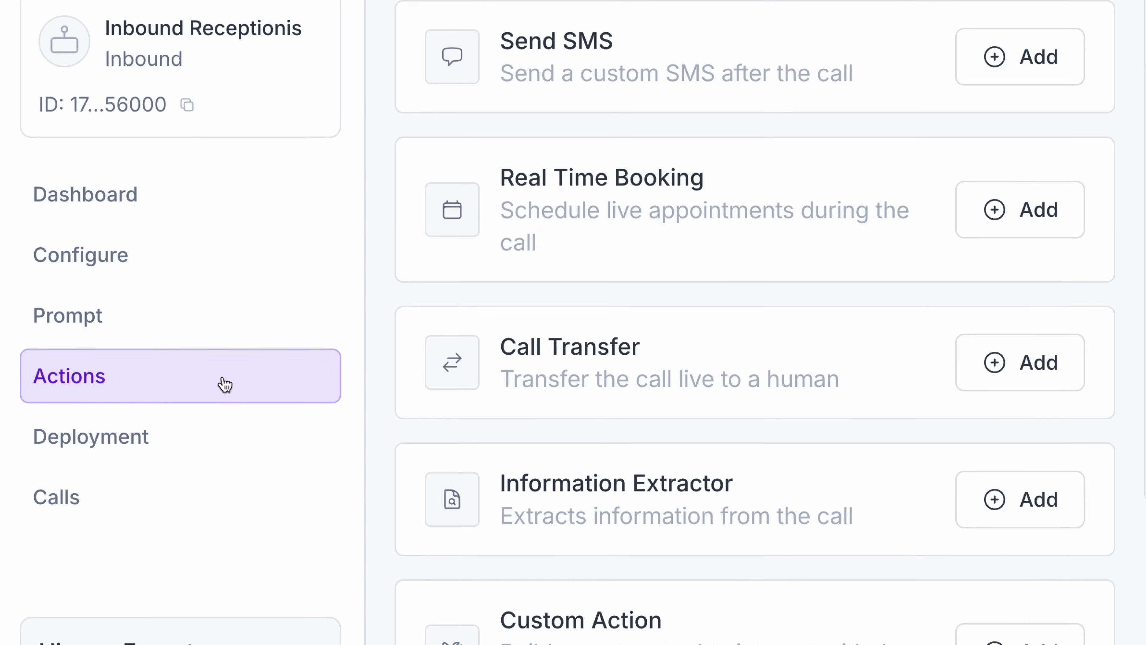
click(28, 451)
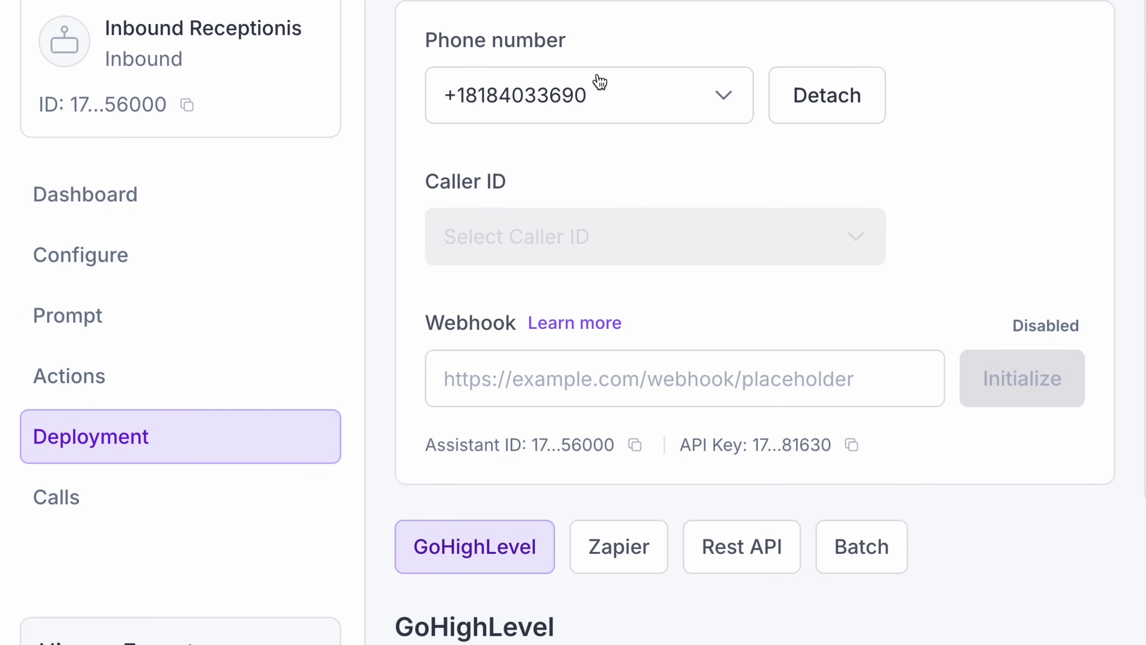
click(57, 497)
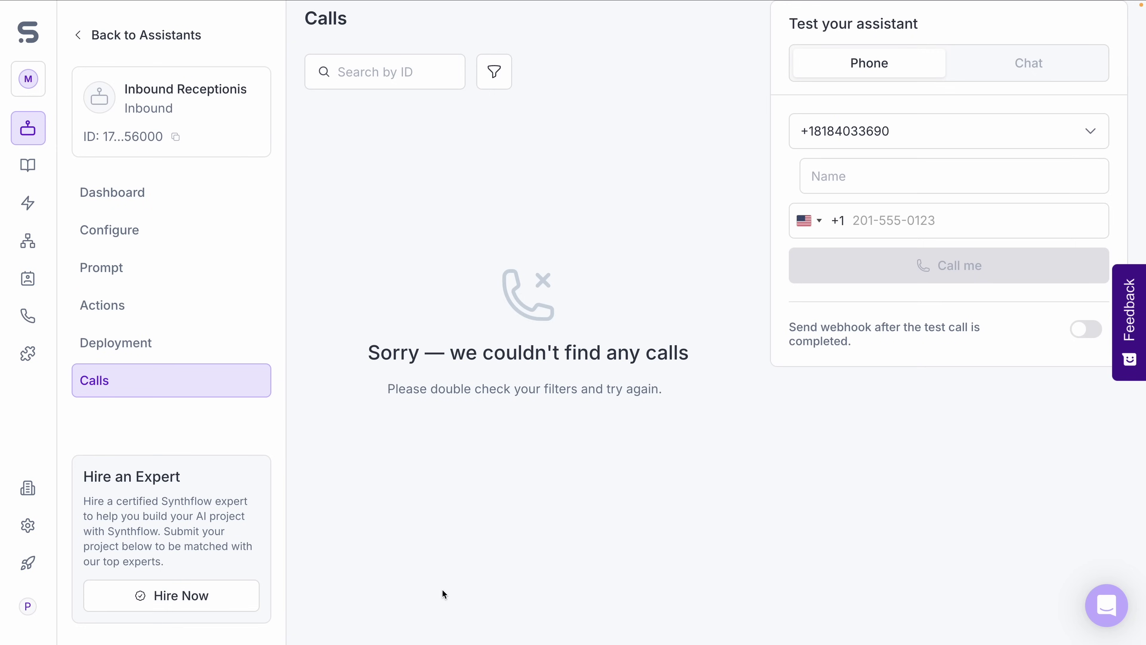
Place a test call by entering the caller's name and your phone number.
click(954, 176)
text(Phil Pallen)
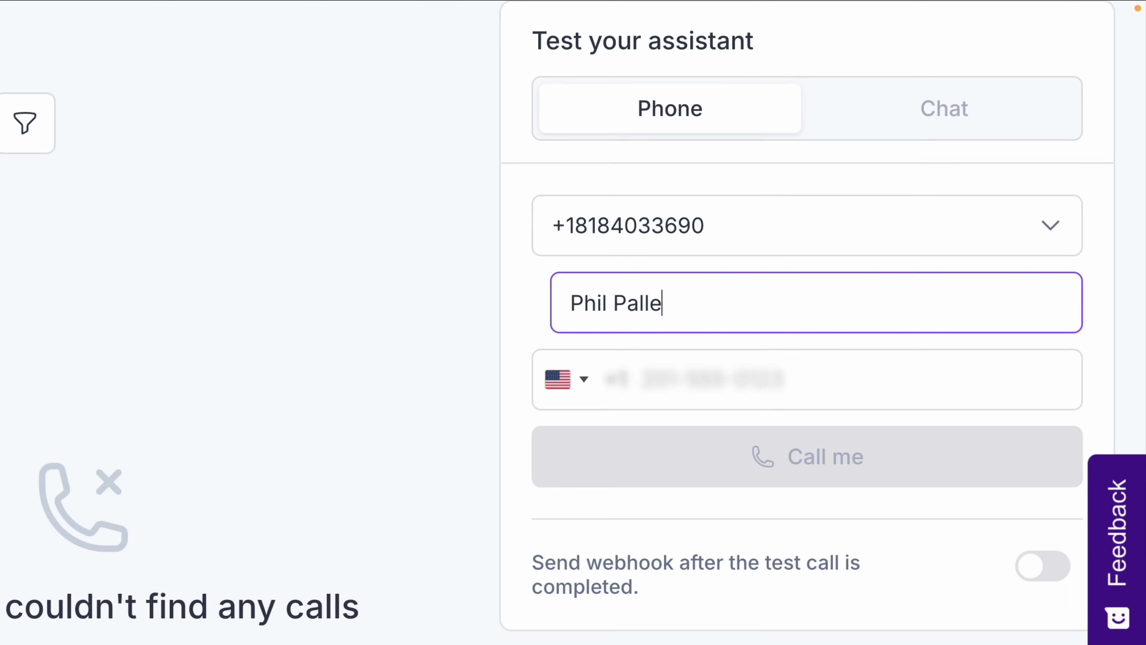
key(Tab)
click(700, 470)
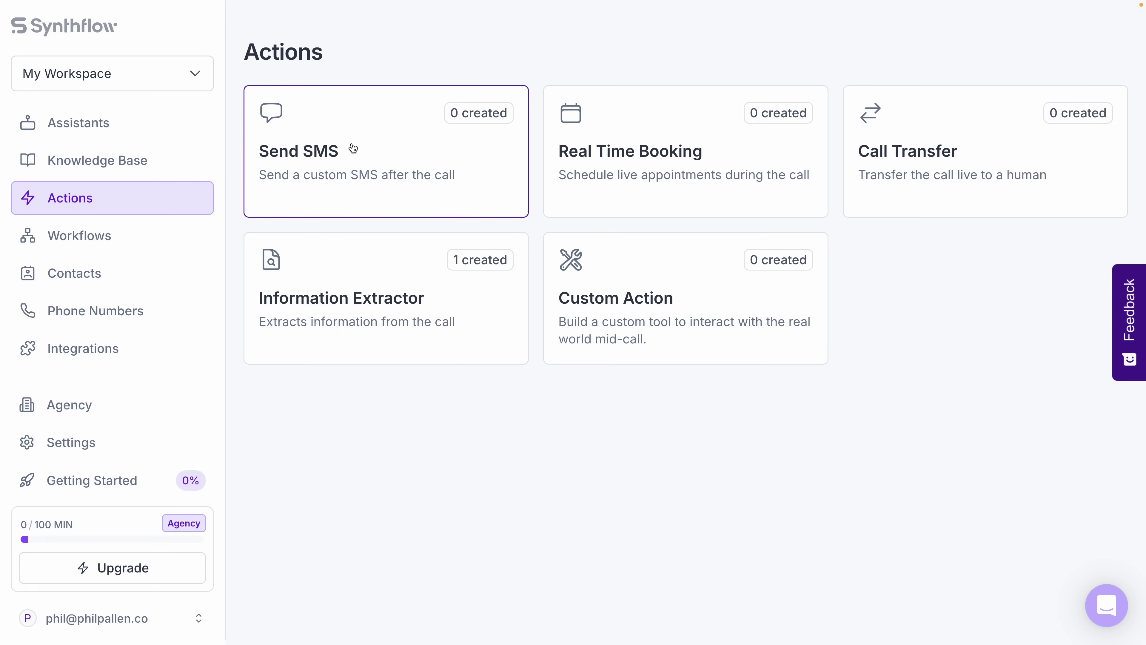
Save a Send SMS action with its prefilled demo-link message and condition, then open Real Time Booking.
click(341, 149)
click(688, 433)
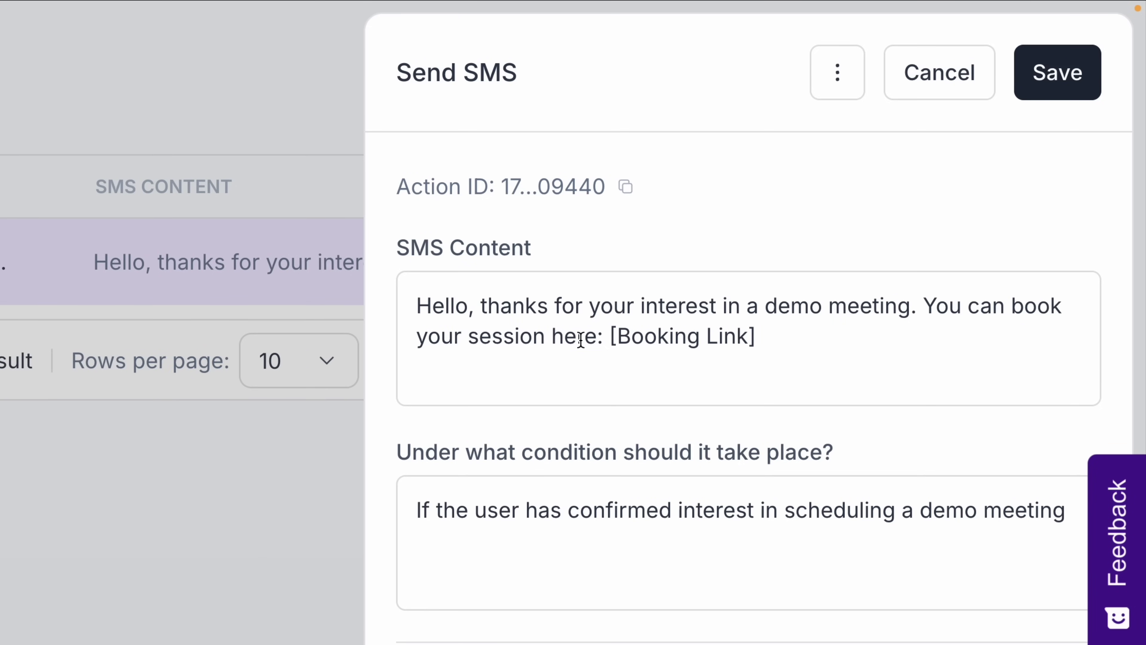
click(1056, 75)
click(145, 209)
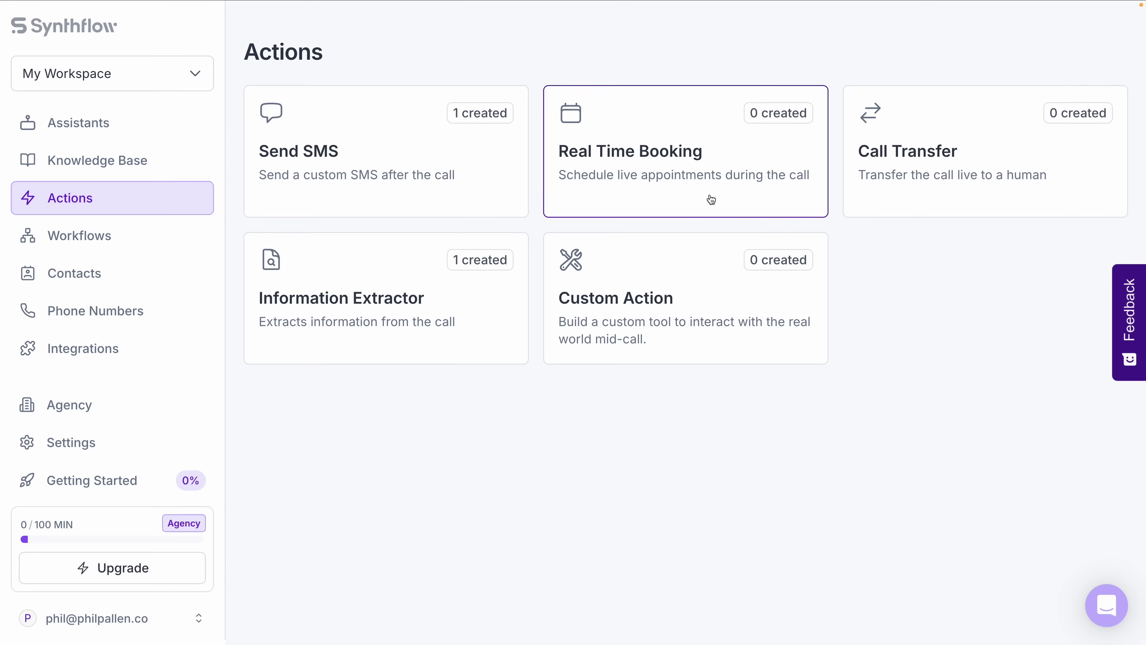
click(695, 184)
Close the Cal.com booking setup unconnected and start a Call Transfer action.
click(664, 437)
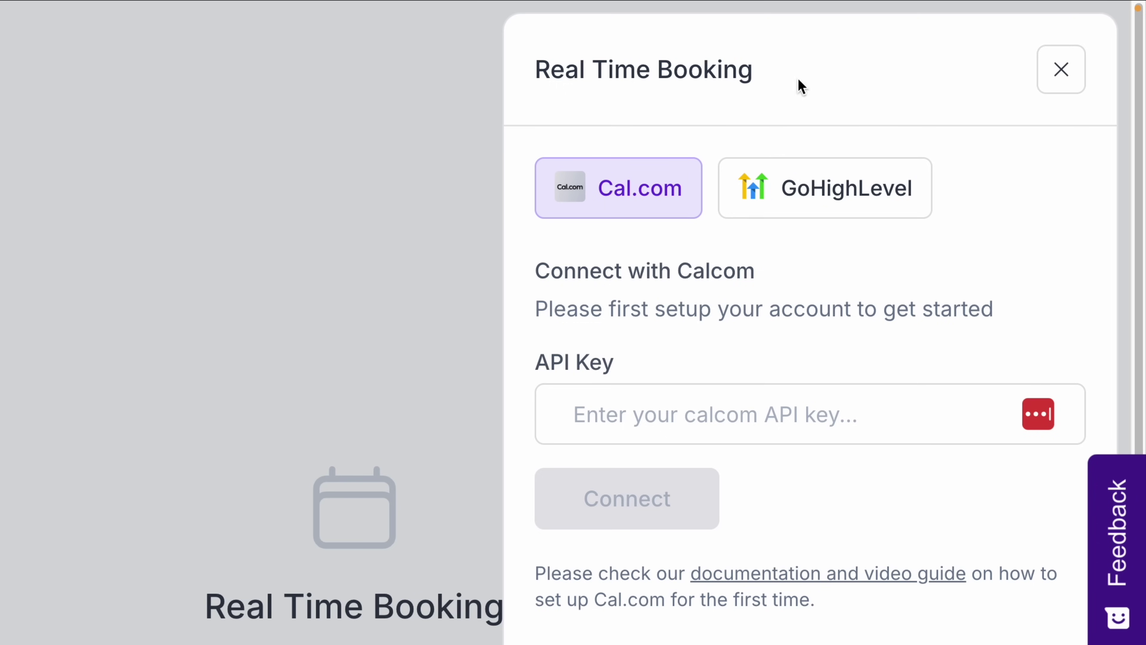
click(1061, 73)
click(128, 196)
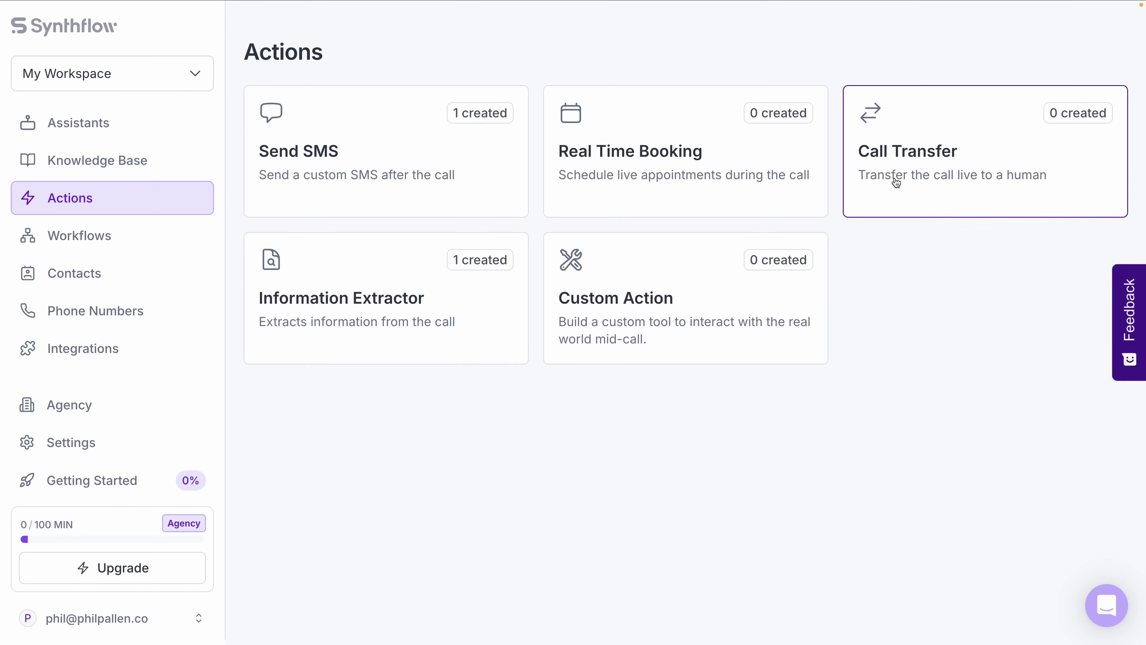
click(895, 182)
click(680, 438)
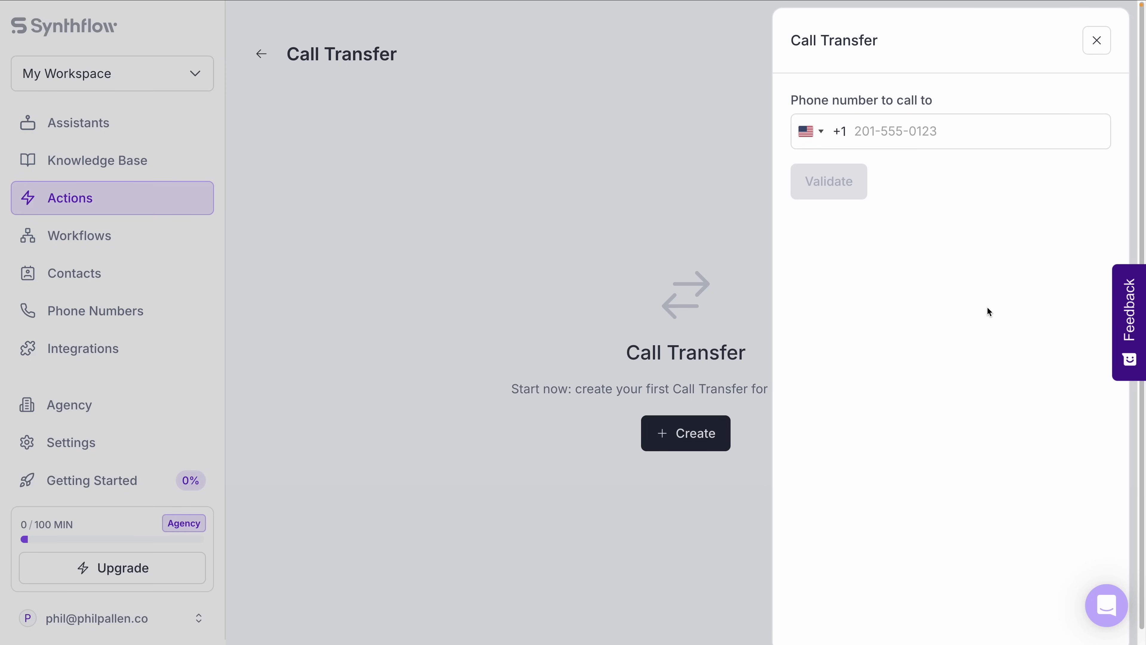
Abandon the Call Transfer action without a number and open the Information Extractor list.
click(871, 143)
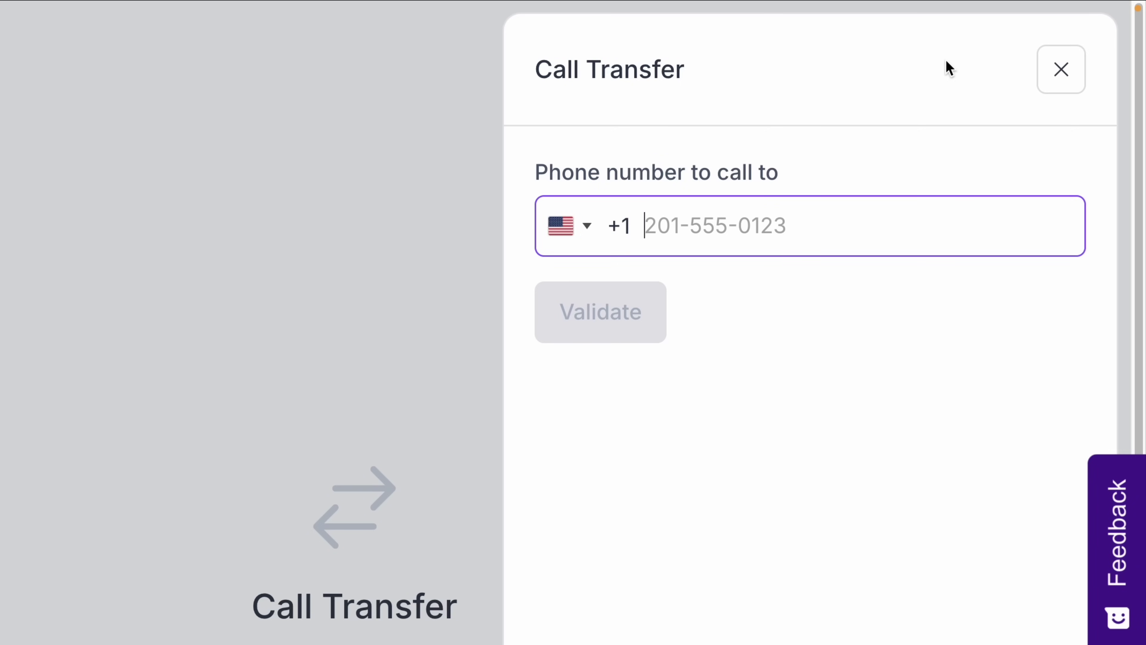
click(1044, 75)
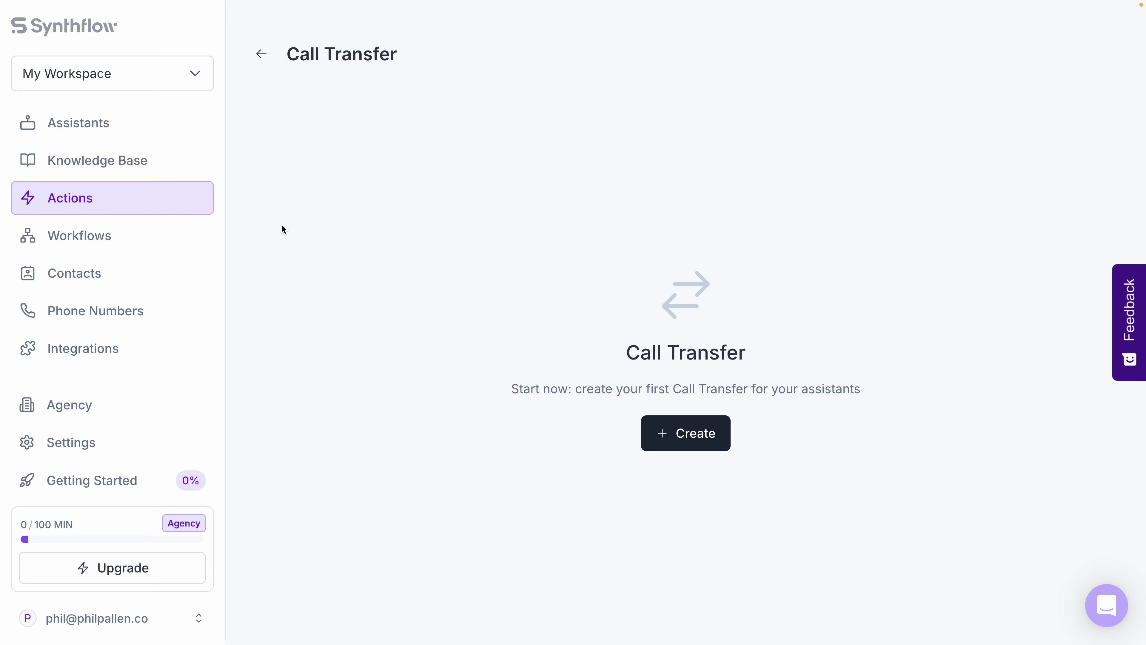
click(207, 199)
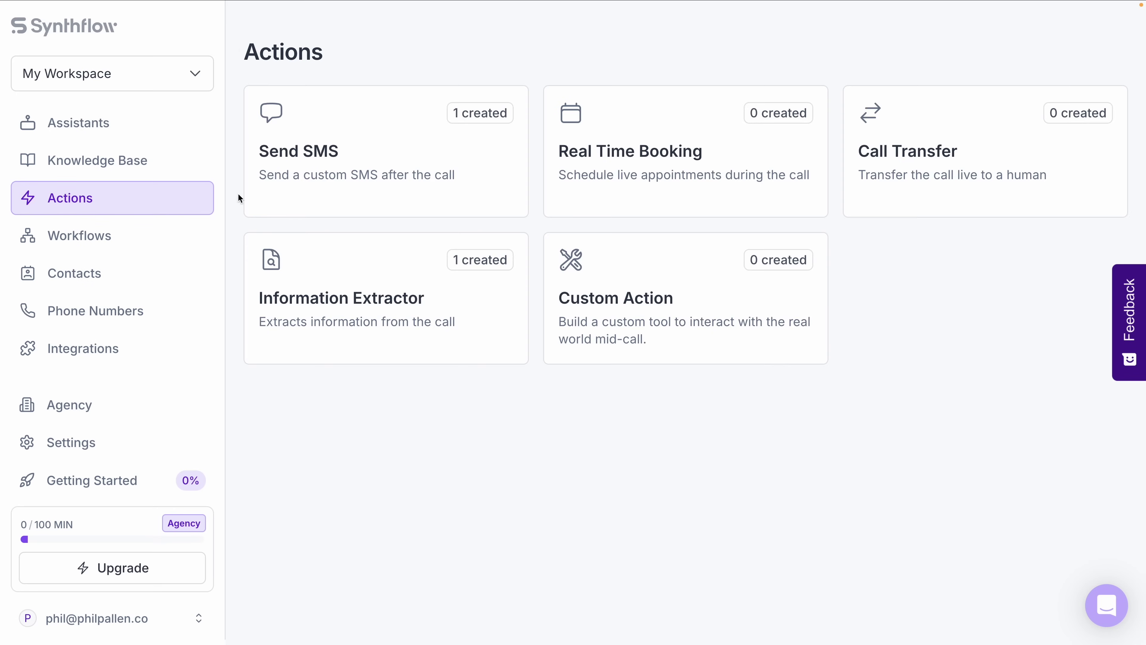
click(391, 255)
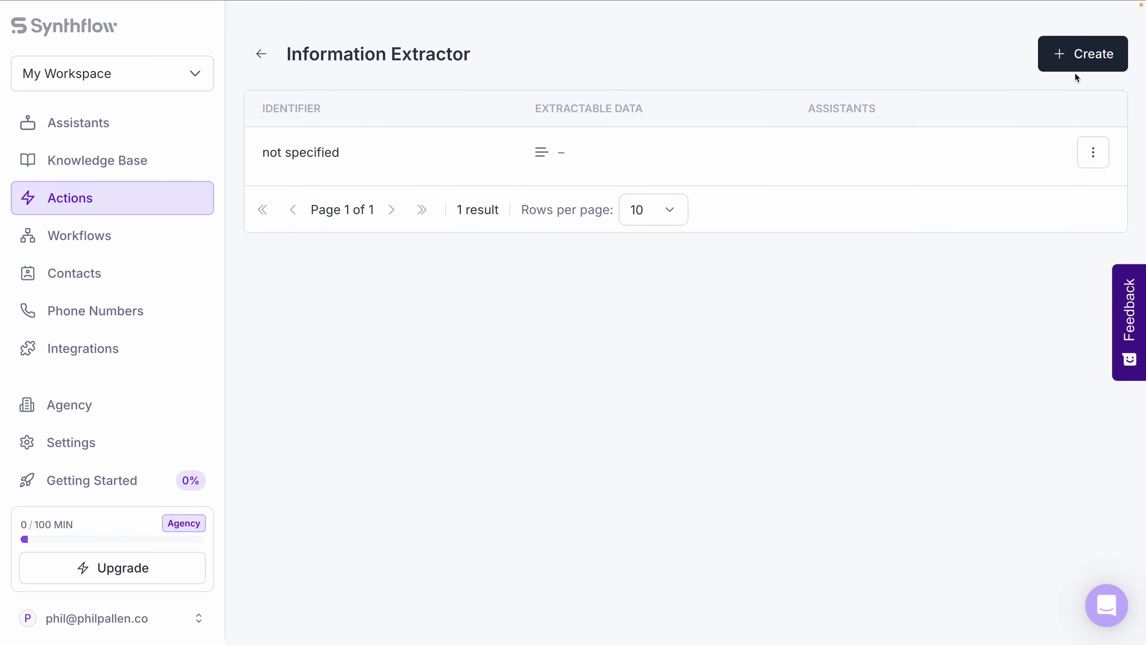
Create a Single Choice information extractor, then go back to the action types overview.
click(1088, 52)
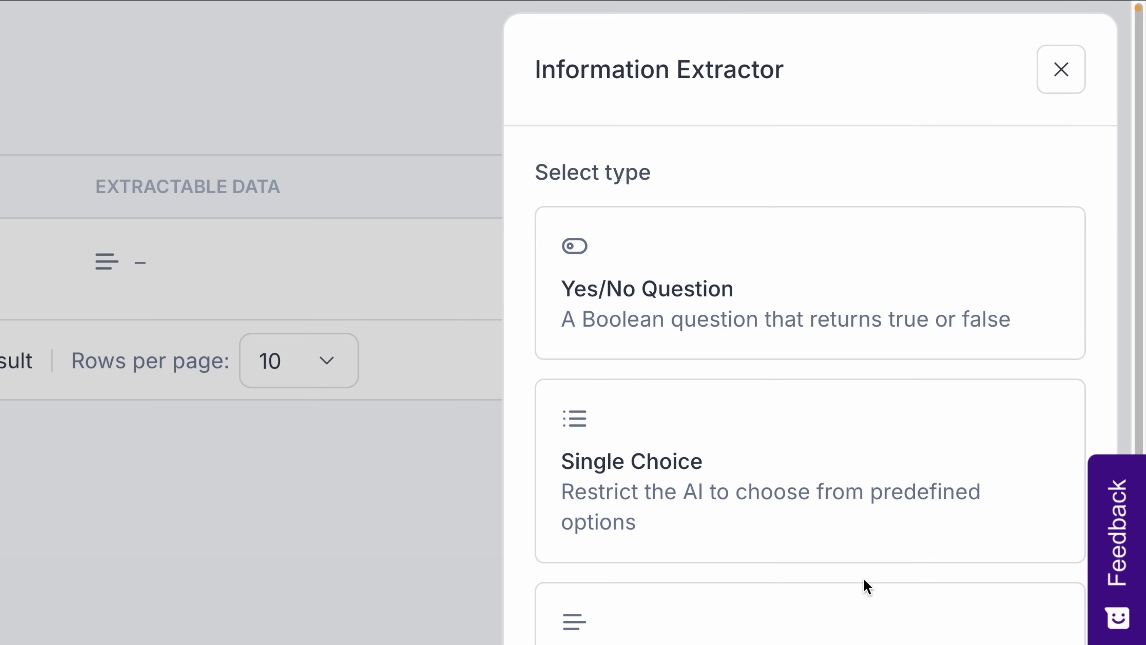
click(848, 535)
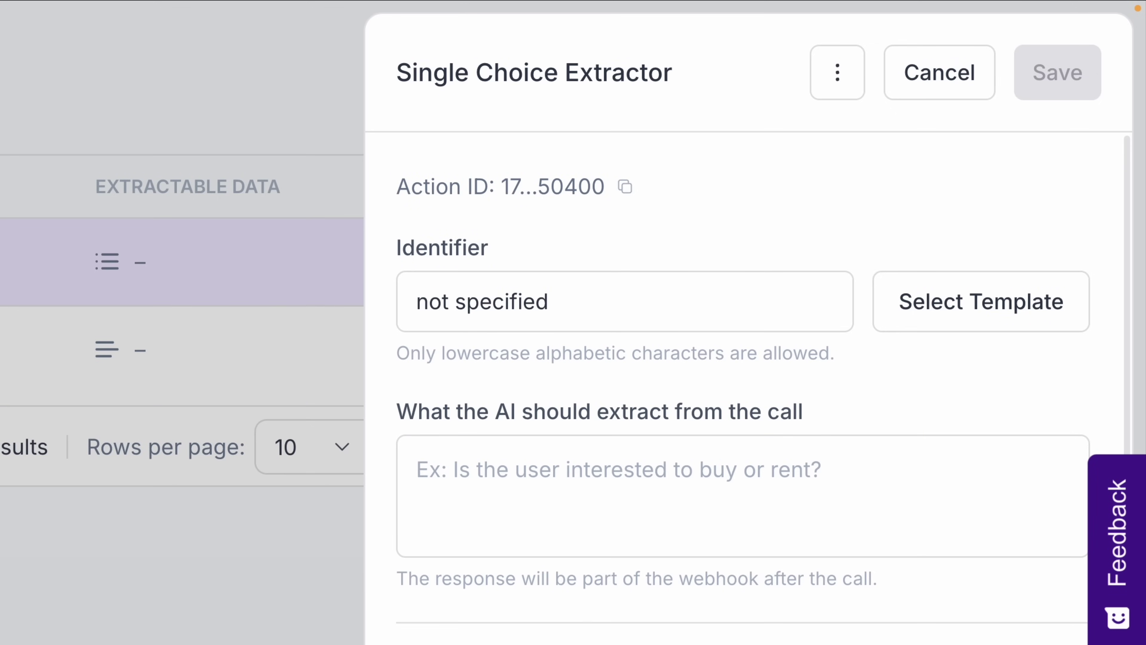
scroll(845, 533, down, 1)
scroll(745, 361, down, 3)
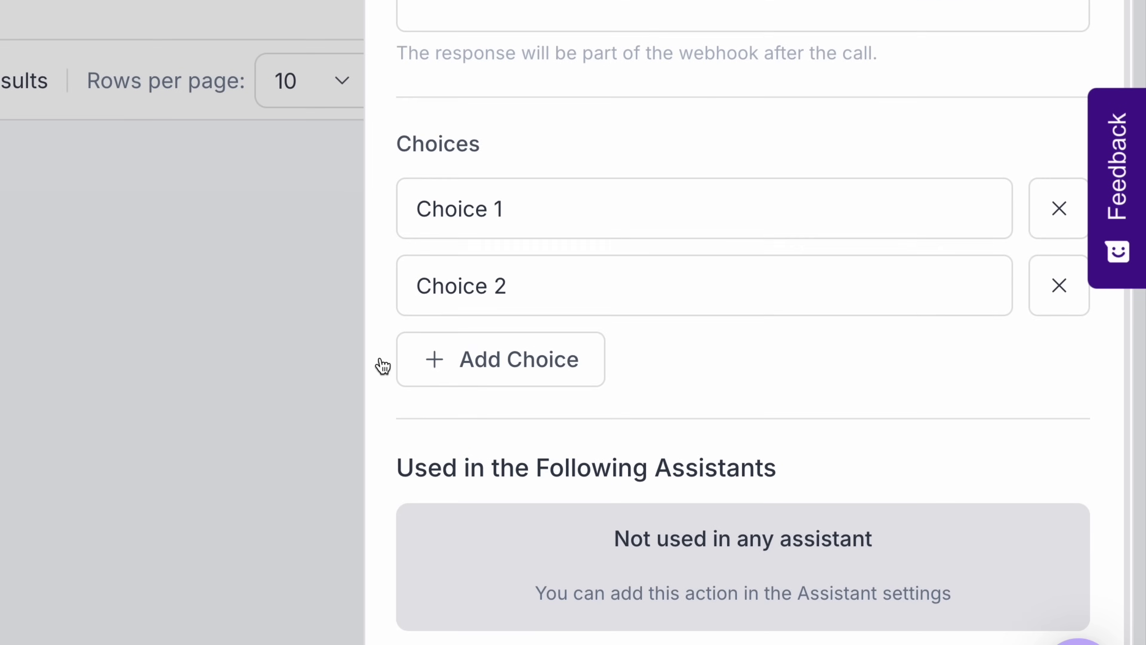
click(379, 366)
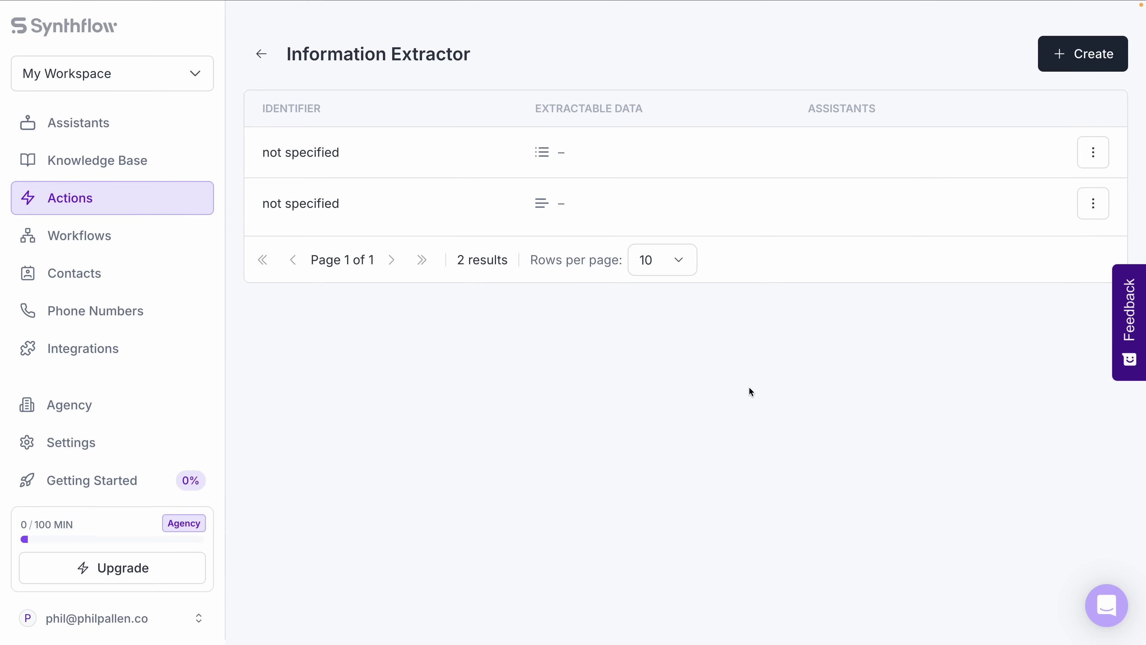
click(184, 205)
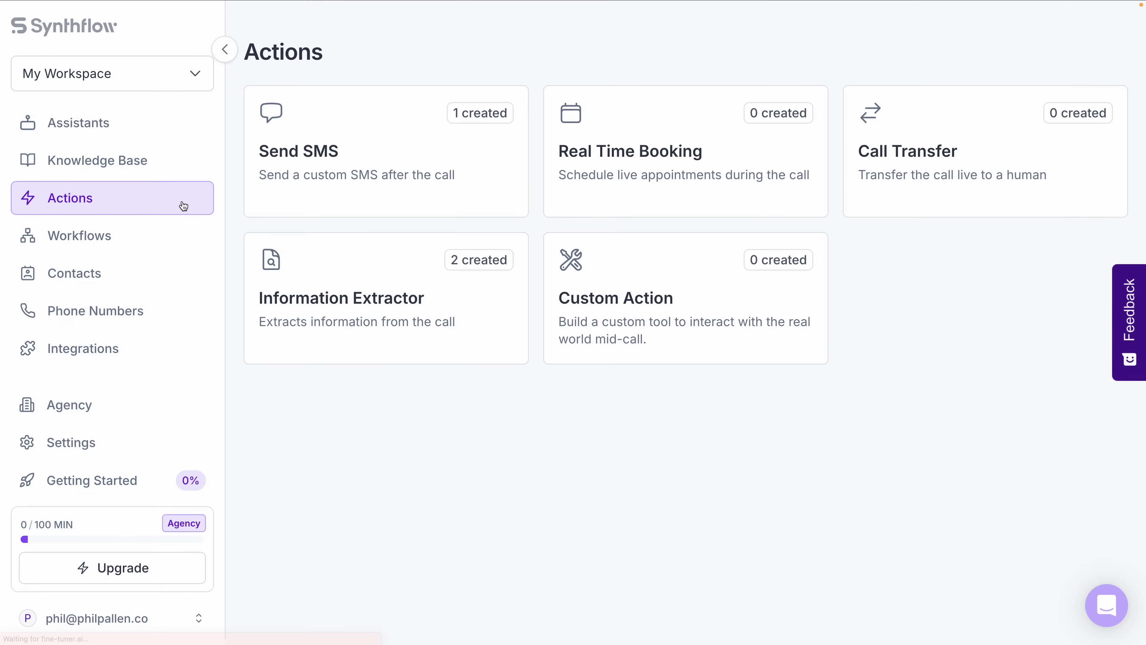
Create a Custom Action from scratch and scroll through its blank POST form.
click(608, 264)
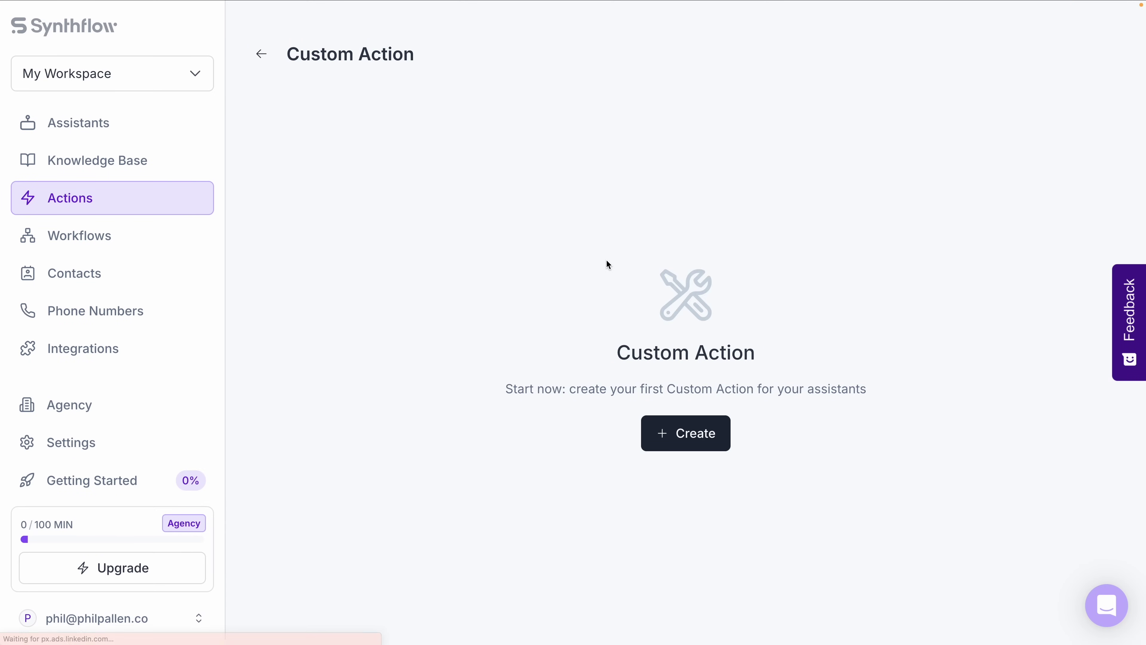
click(703, 427)
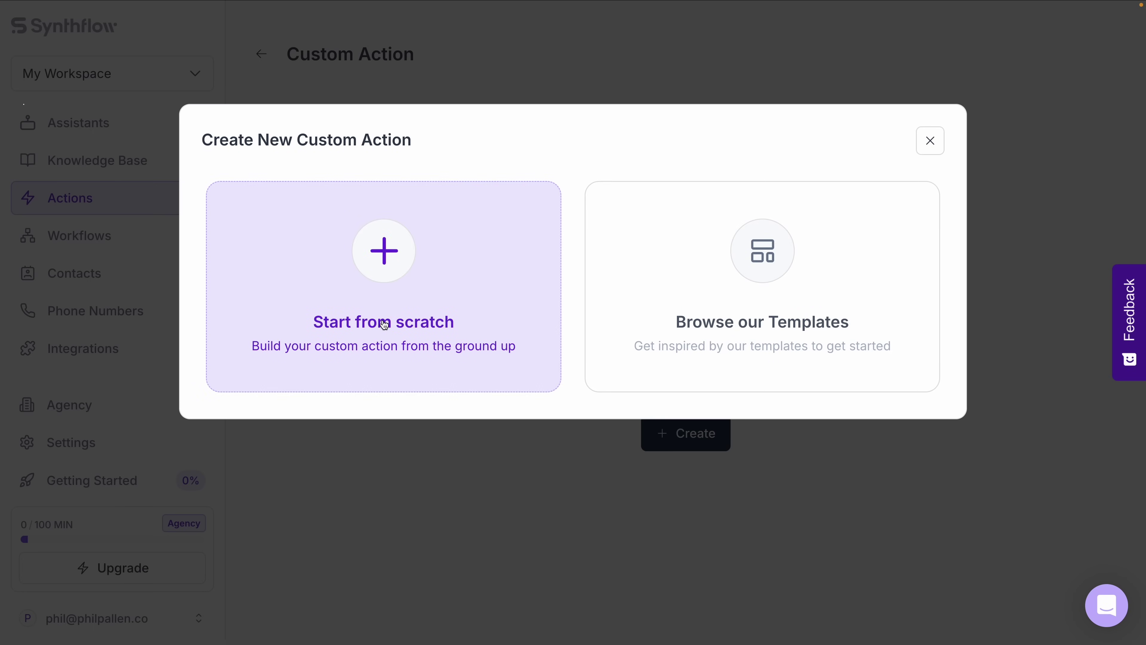
click(444, 303)
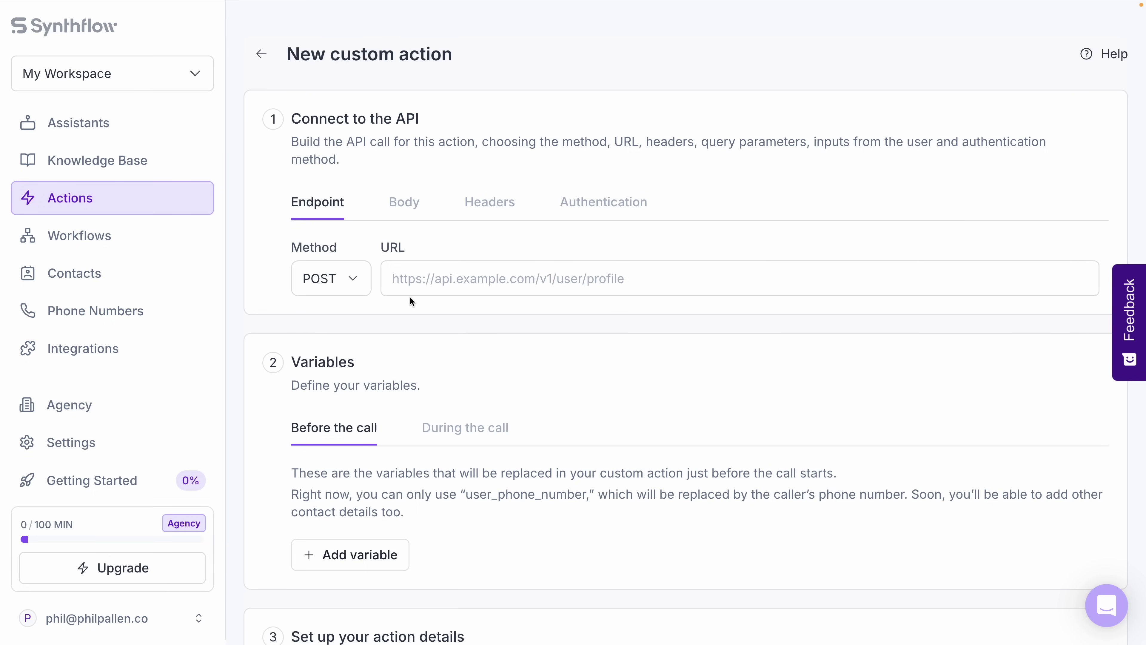
scroll(410, 296, down, 3)
scroll(410, 294, up, 3)
scroll(755, 223, down, 7)
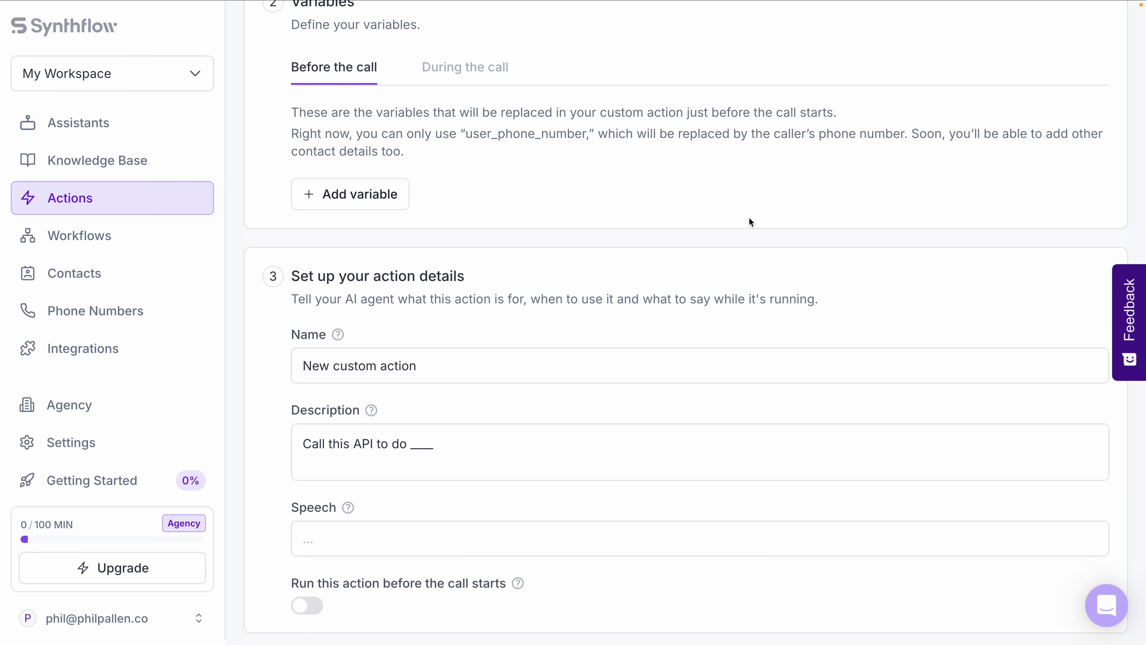
scroll(749, 215, up, 3)
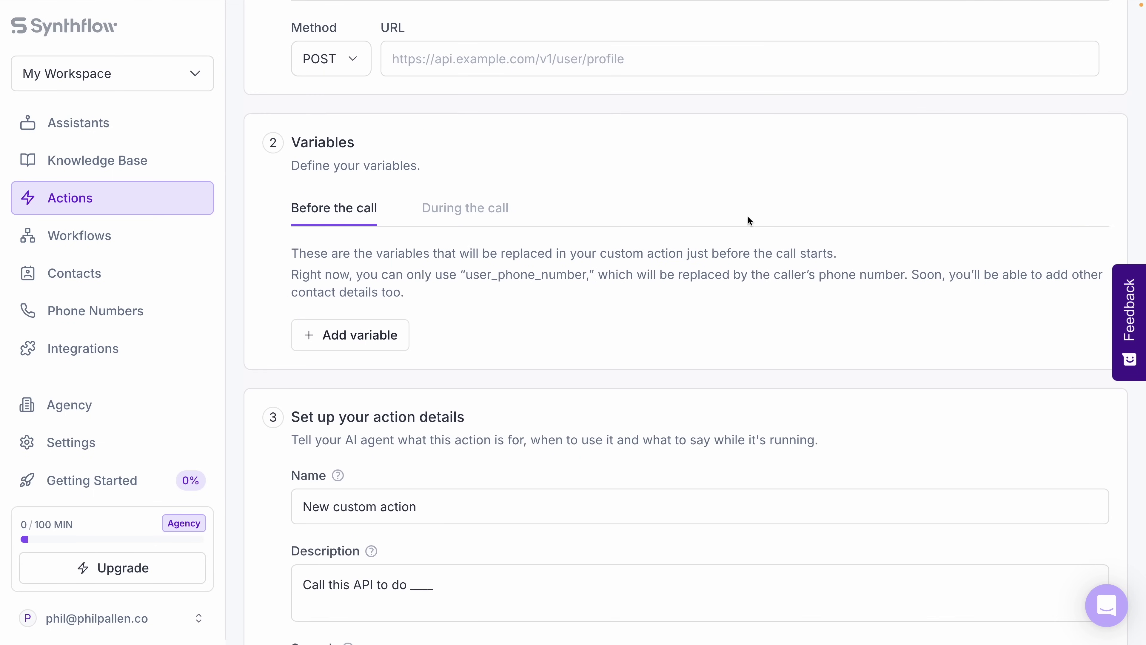
scroll(742, 211, down, 10)
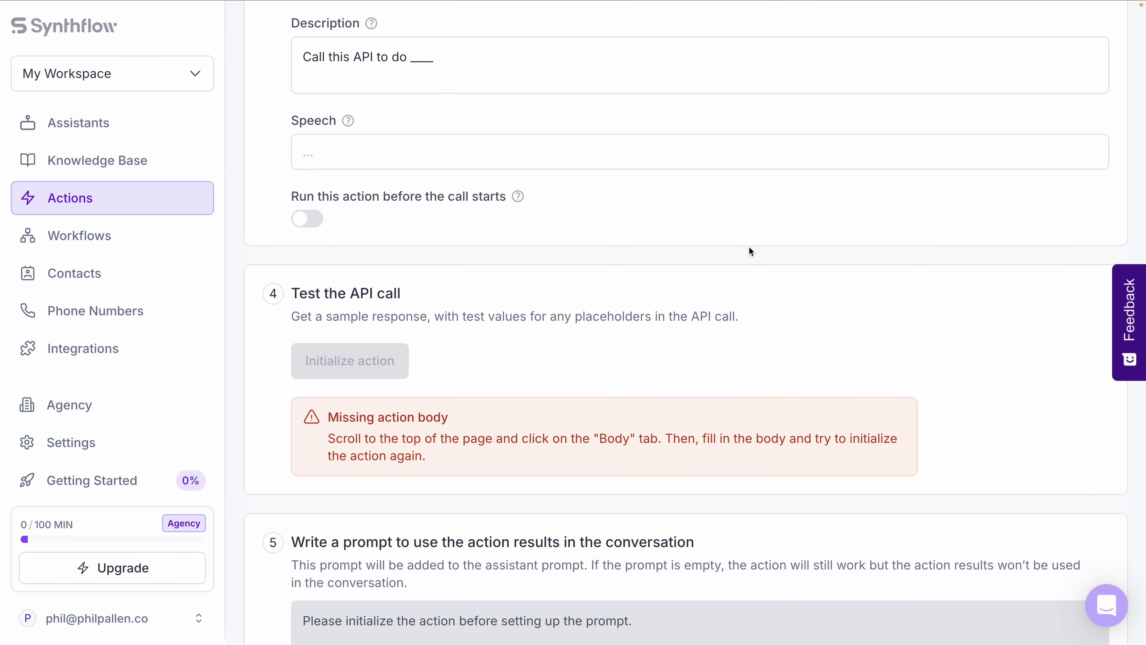
scroll(749, 246, up, 2)
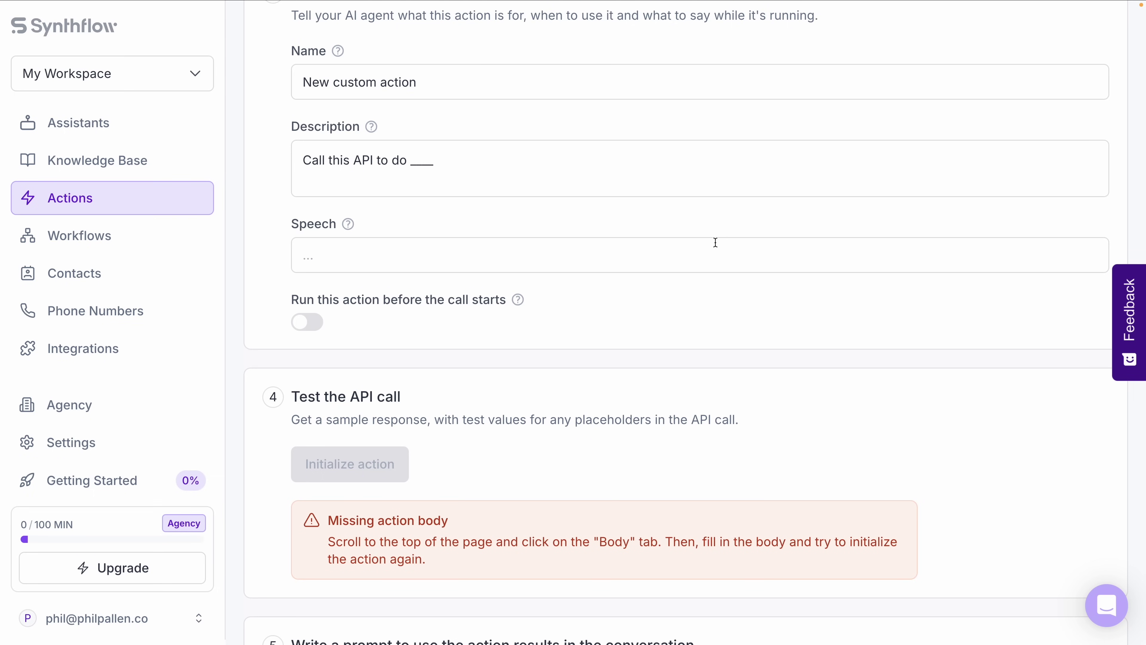
scroll(675, 242, down, 4)
scroll(682, 242, up, 4)
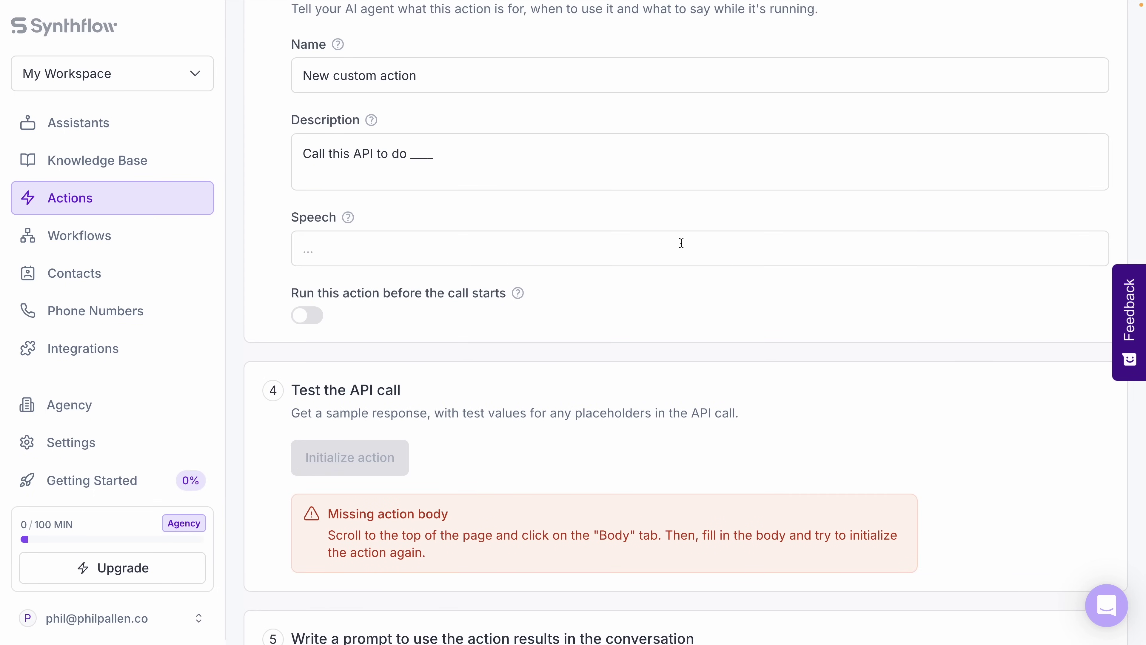
scroll(682, 240, up, 14)
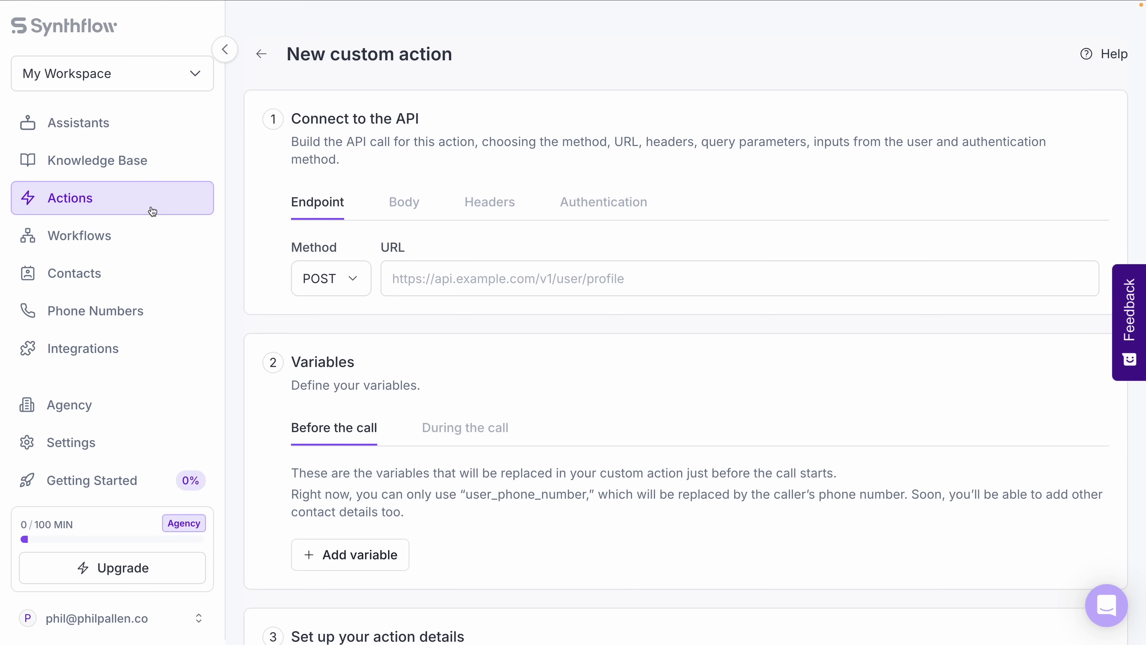
Leave the unfinished custom action, browse the integration cards, and go to the agency Subaccounts page.
click(124, 194)
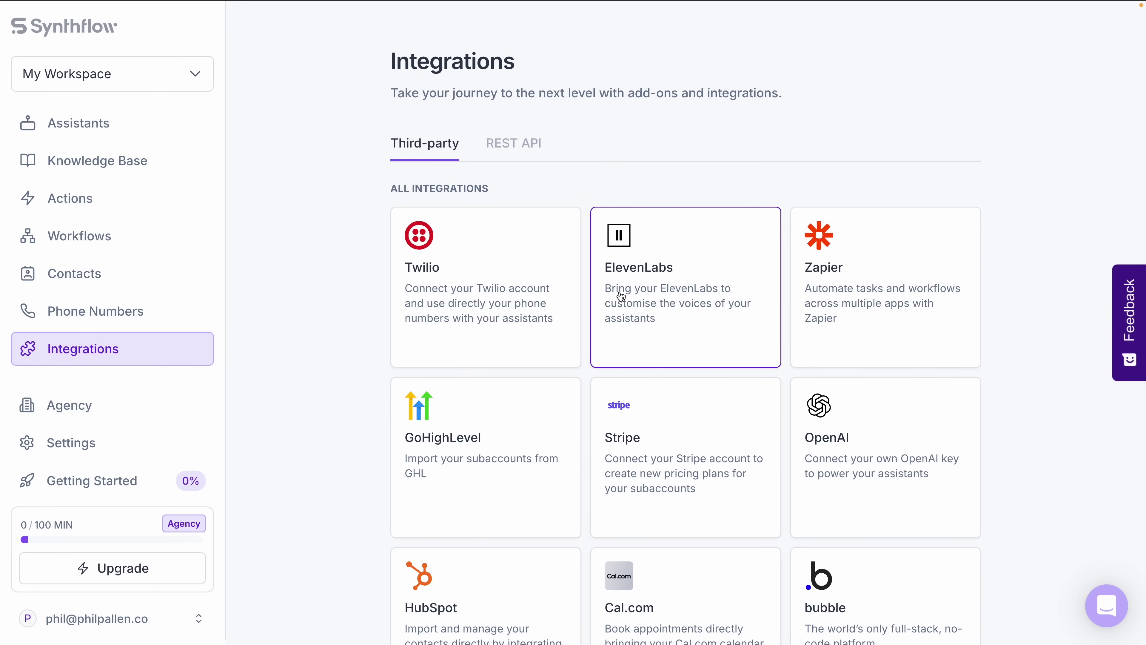
scroll(681, 313, down, 3)
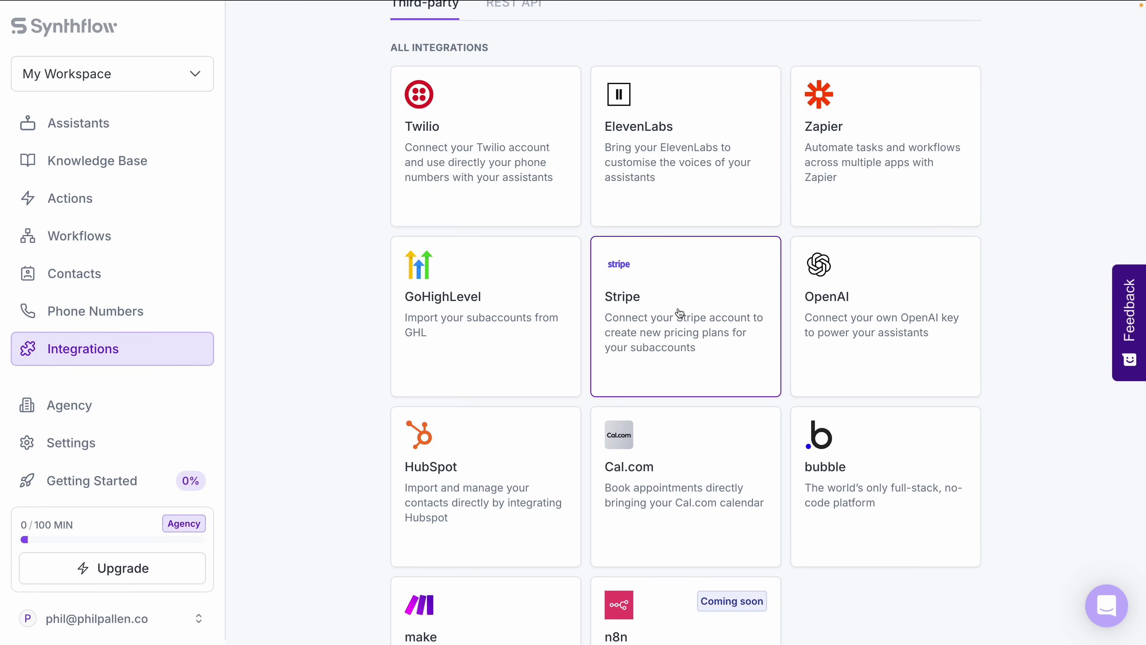
scroll(680, 313, up, 2)
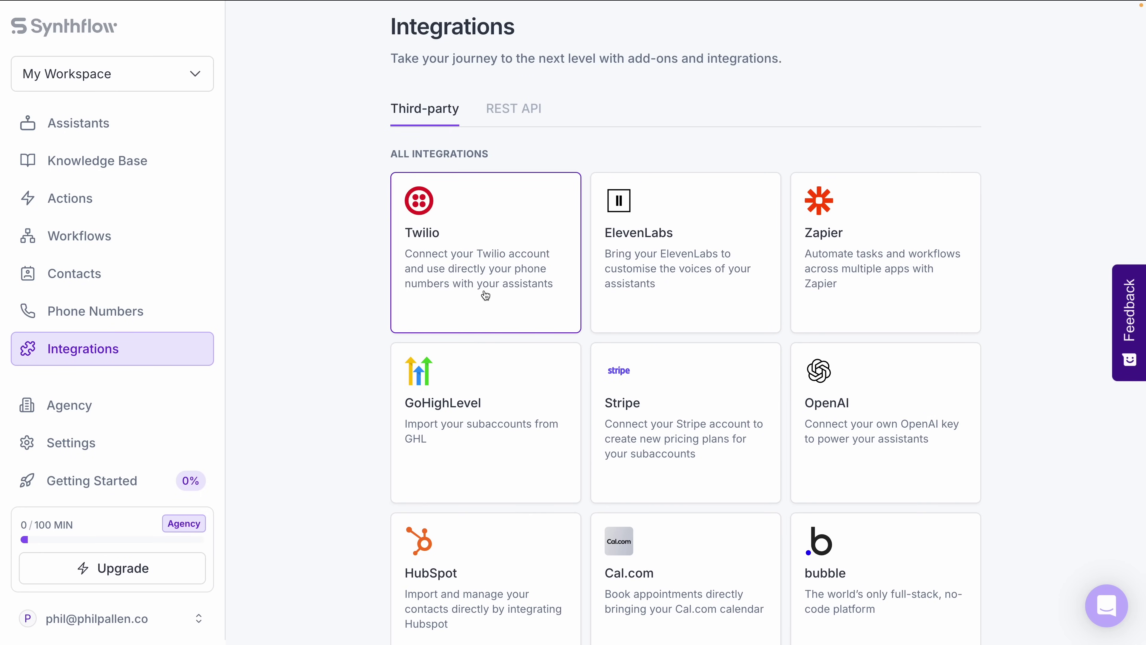
scroll(497, 292, down, 5)
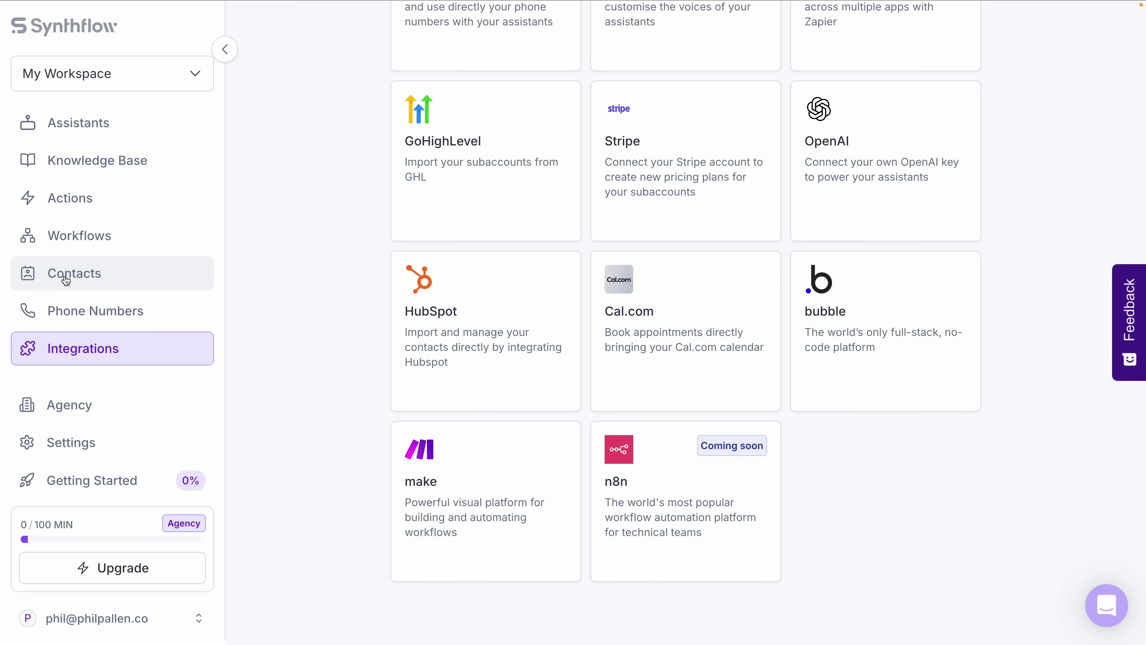
scroll(808, 336, up, 5)
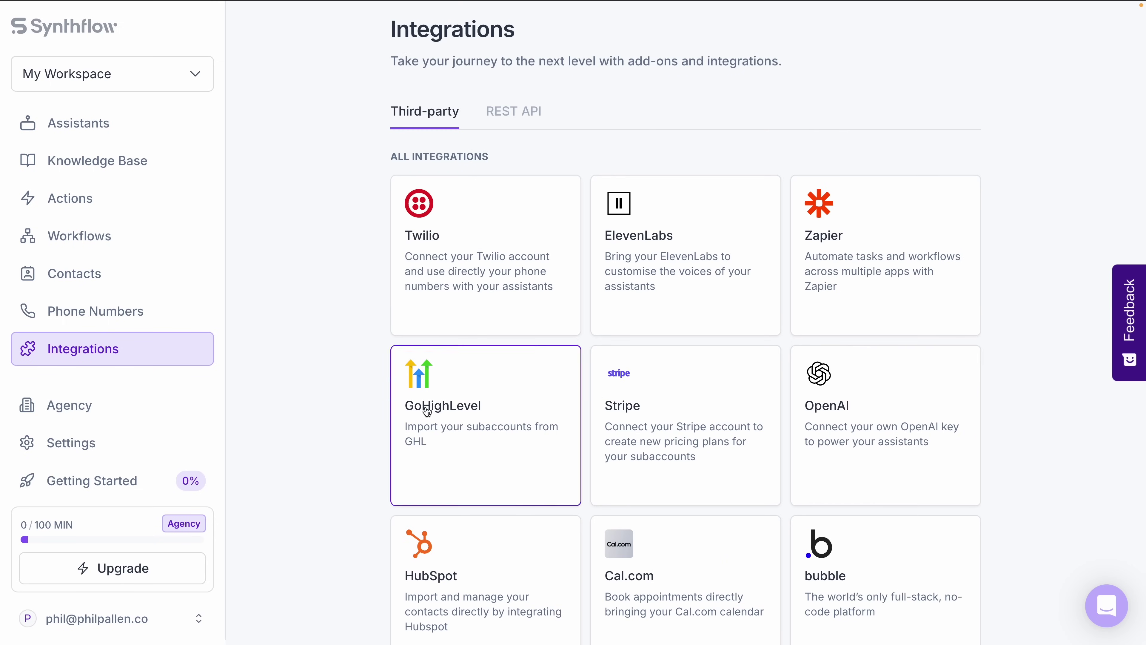
scroll(653, 338, down, 5)
scroll(655, 338, up, 5)
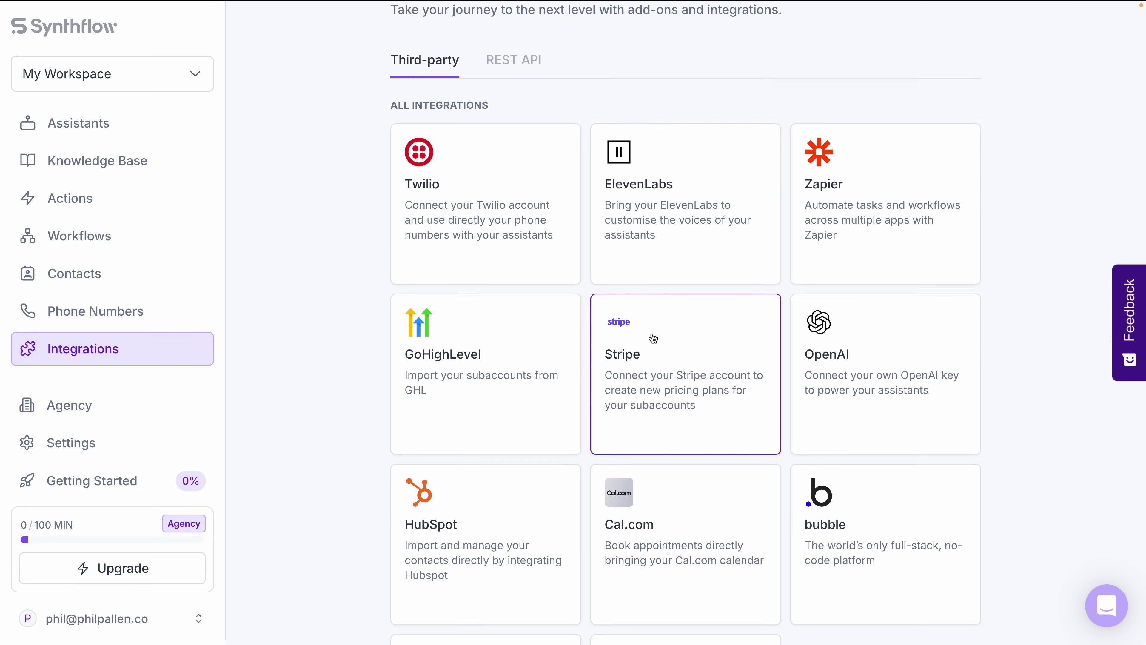
scroll(655, 338, down, 2)
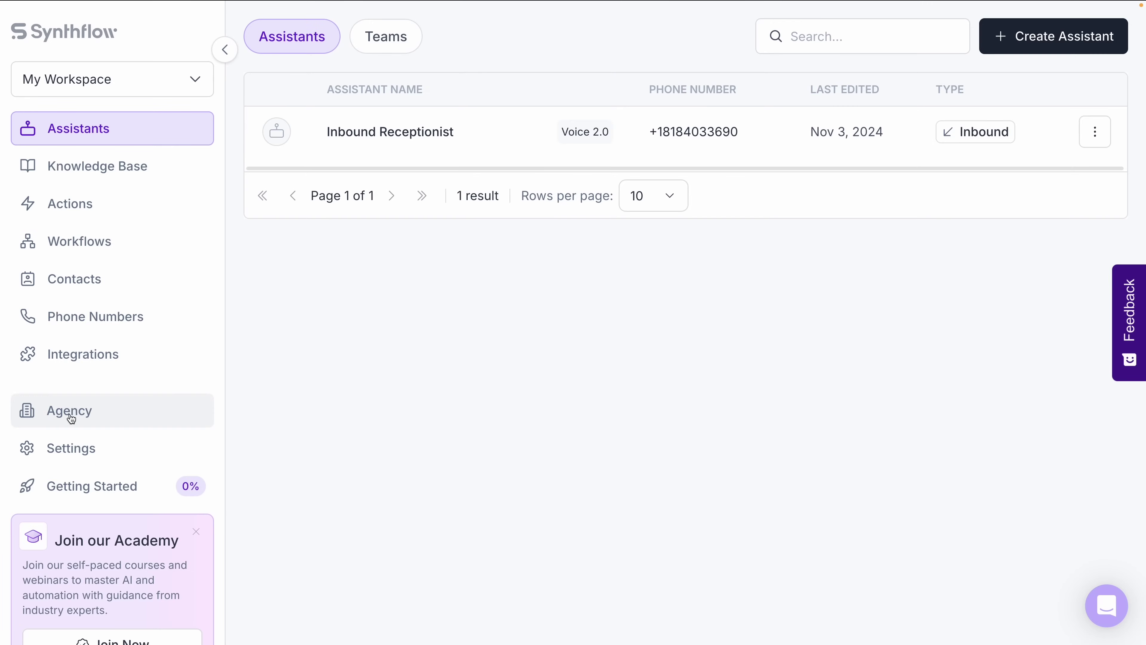
click(70, 418)
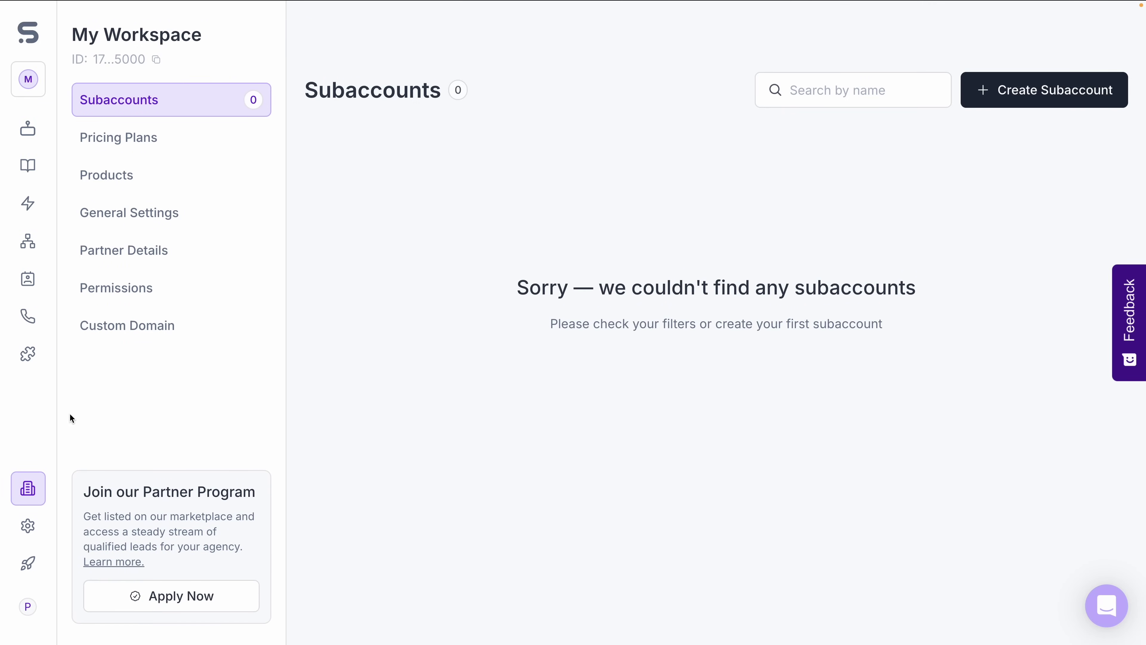
Create a new subaccount named 'Example' and view its (empty) Users page.
click(994, 93)
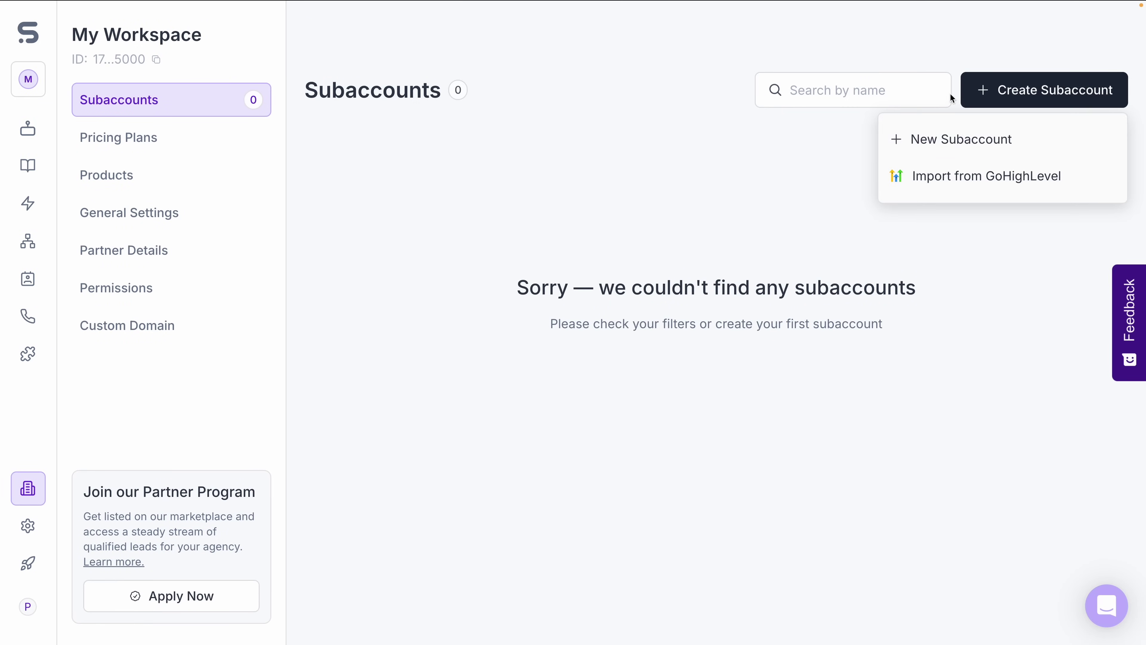
click(917, 147)
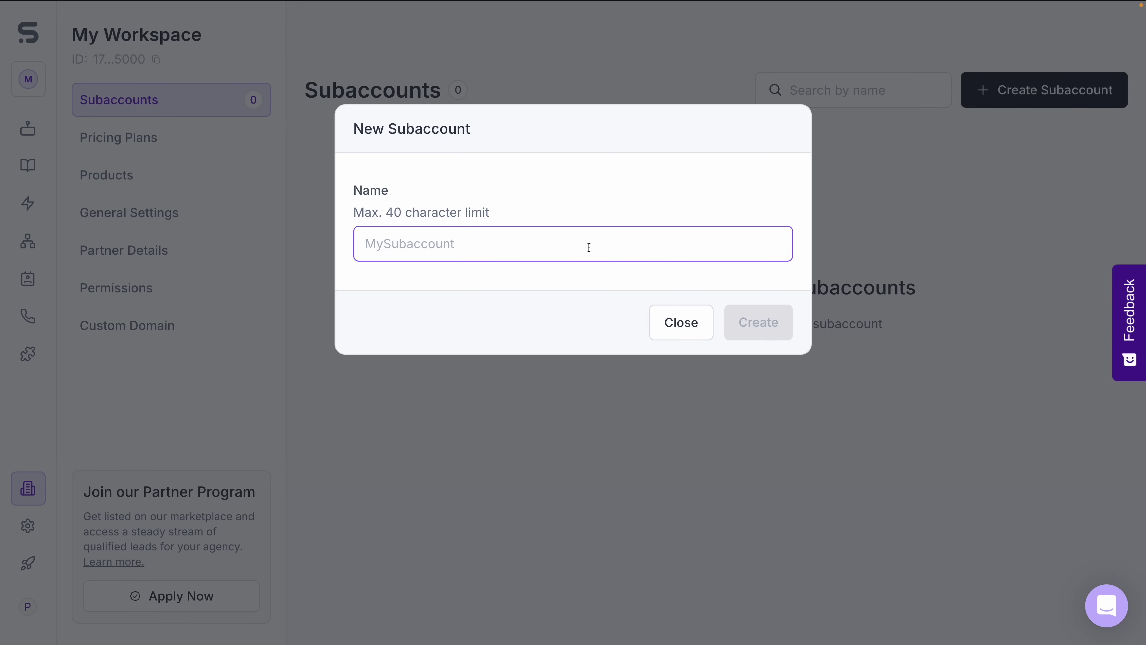
text(Example)
key(Return)
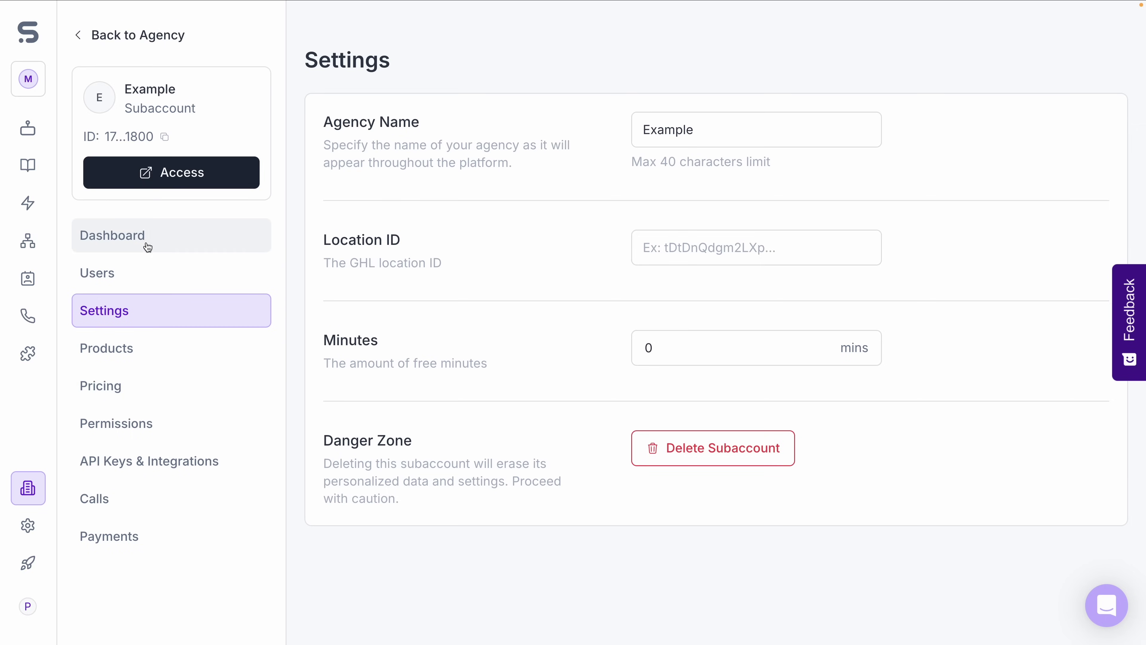
click(145, 272)
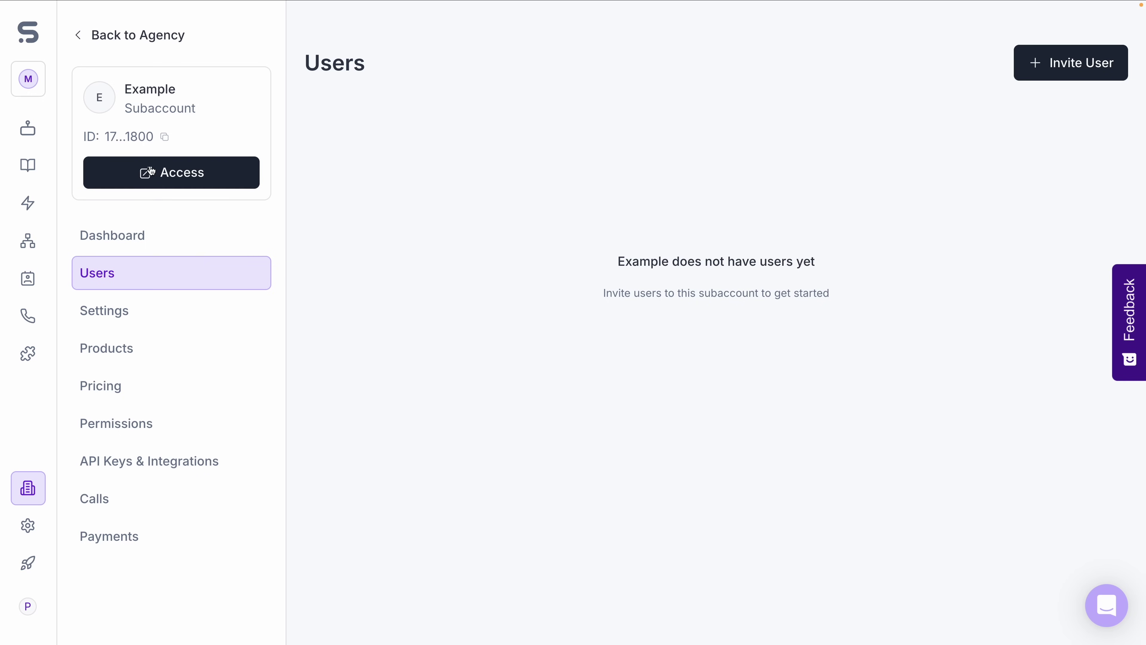
Check the Example subaccount's dashboard usage and permission settings, then start creating a new assistant.
click(133, 237)
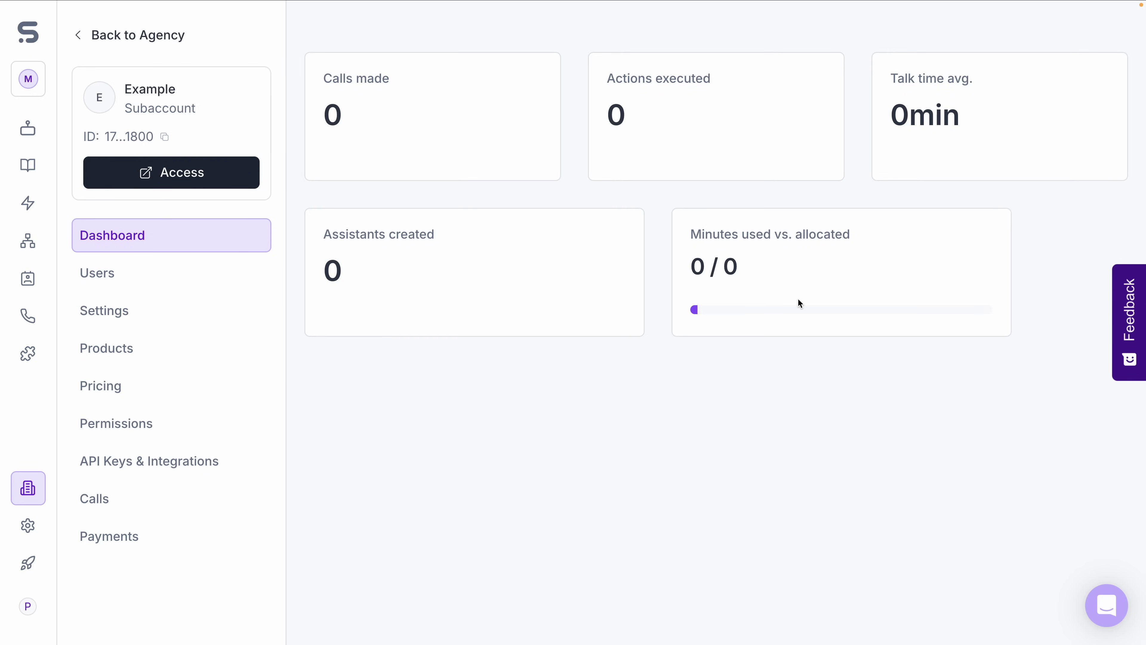
click(210, 418)
scroll(515, 336, down, 15)
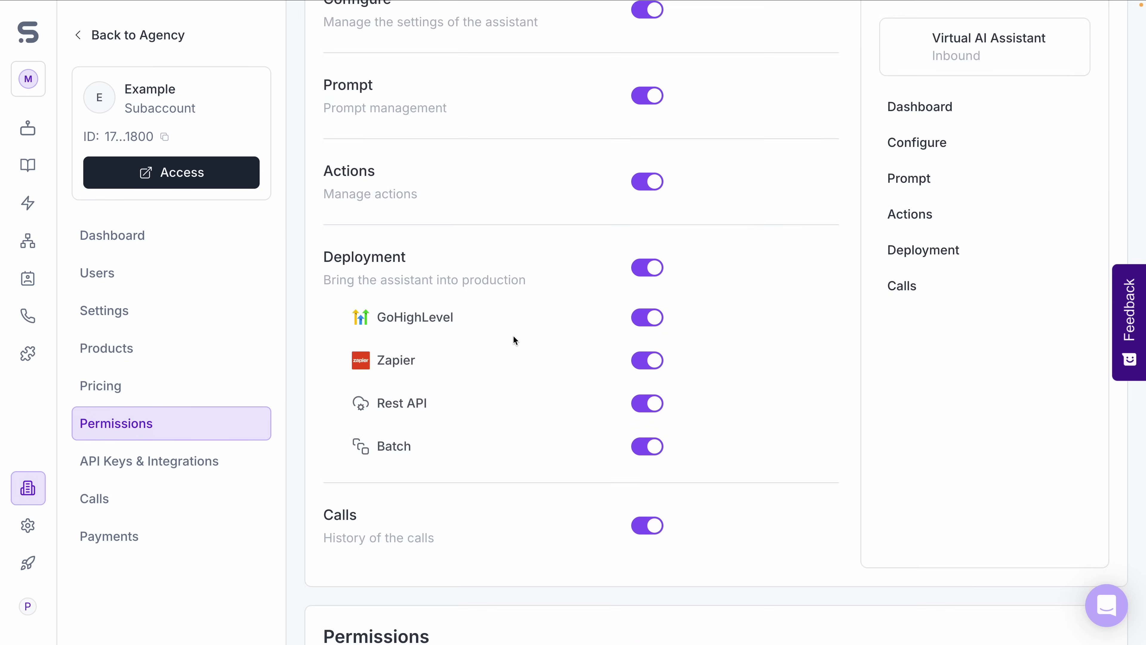
scroll(519, 321, down, 9)
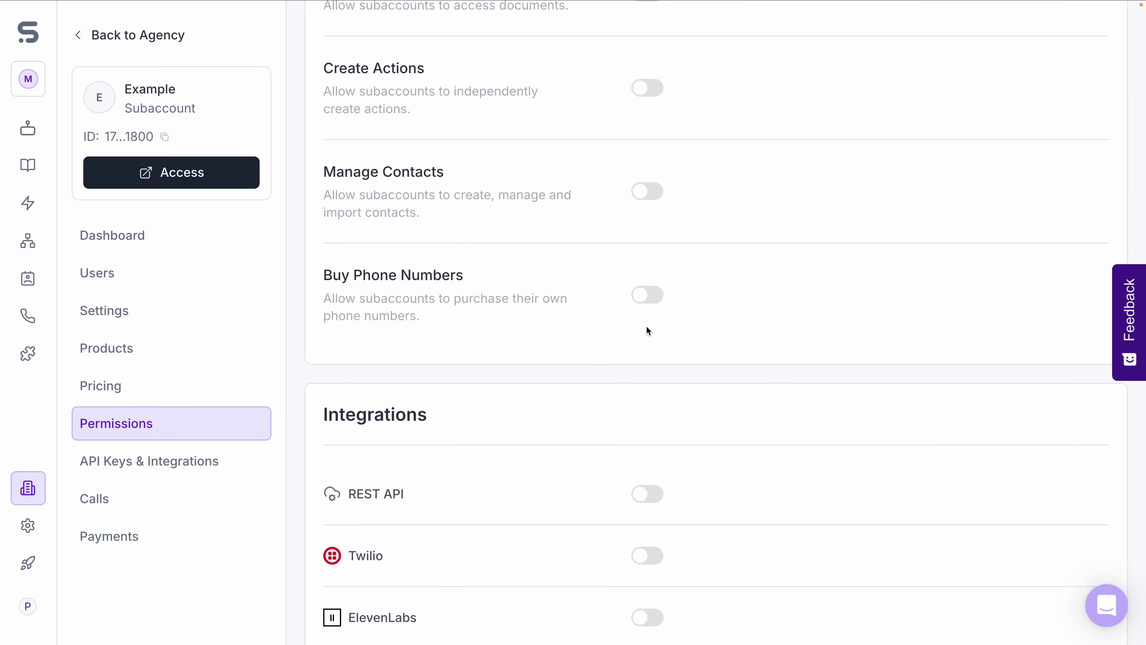
scroll(646, 330, down, 5)
scroll(647, 328, up, 20)
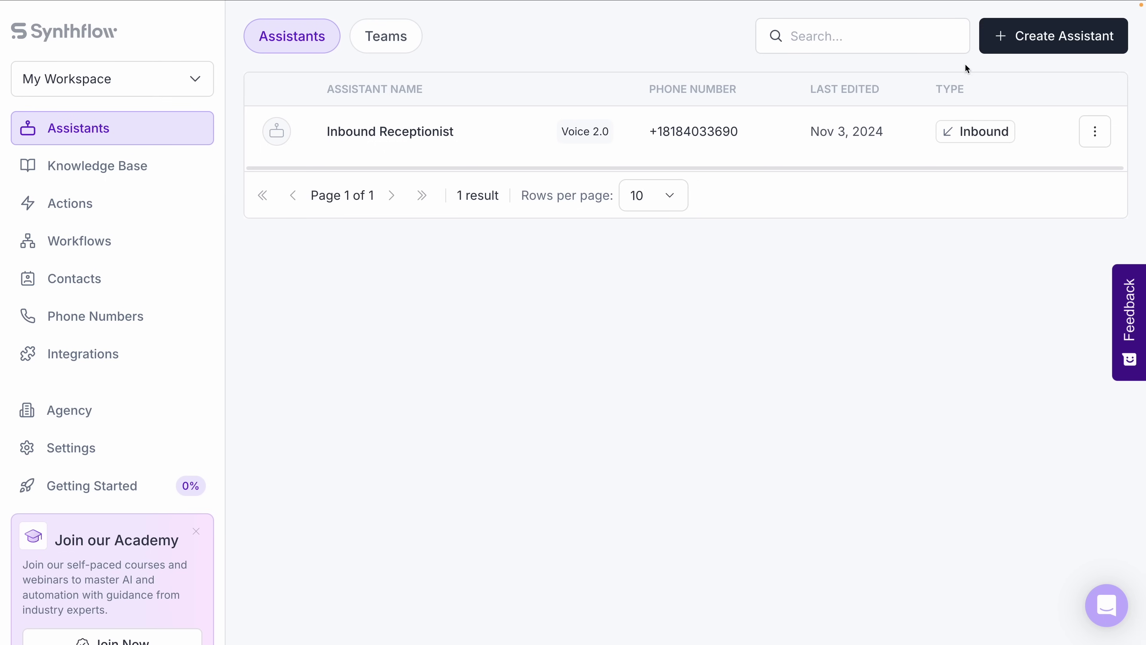
click(996, 43)
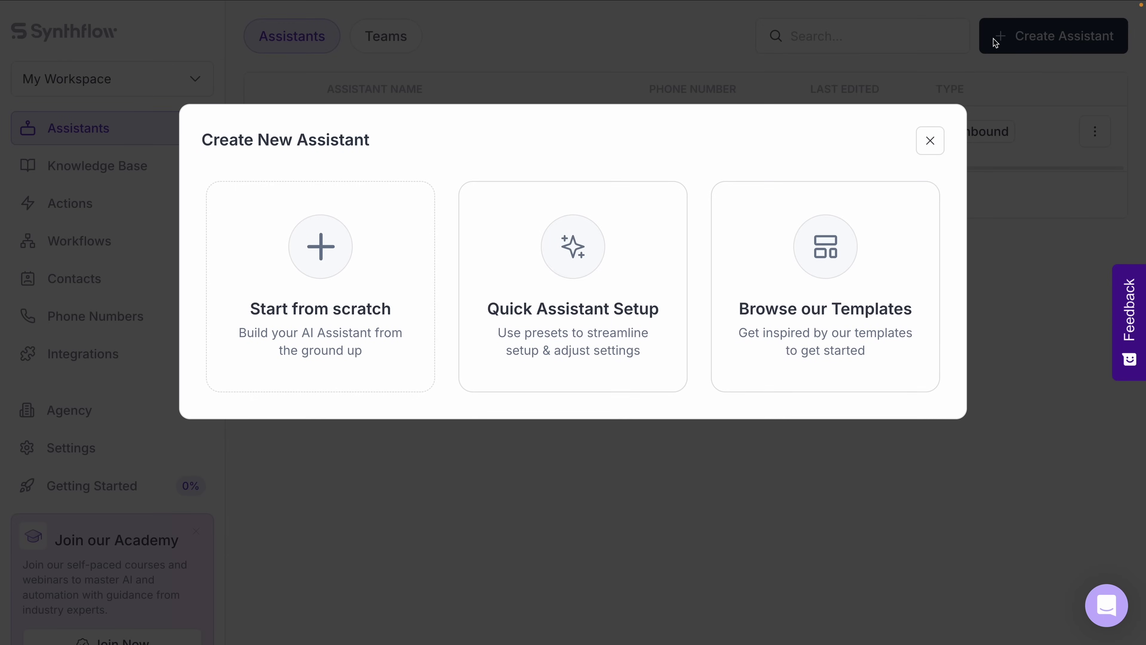
Build 'My Widget Assistant' from scratch as a Widget type and start a test call.
click(349, 339)
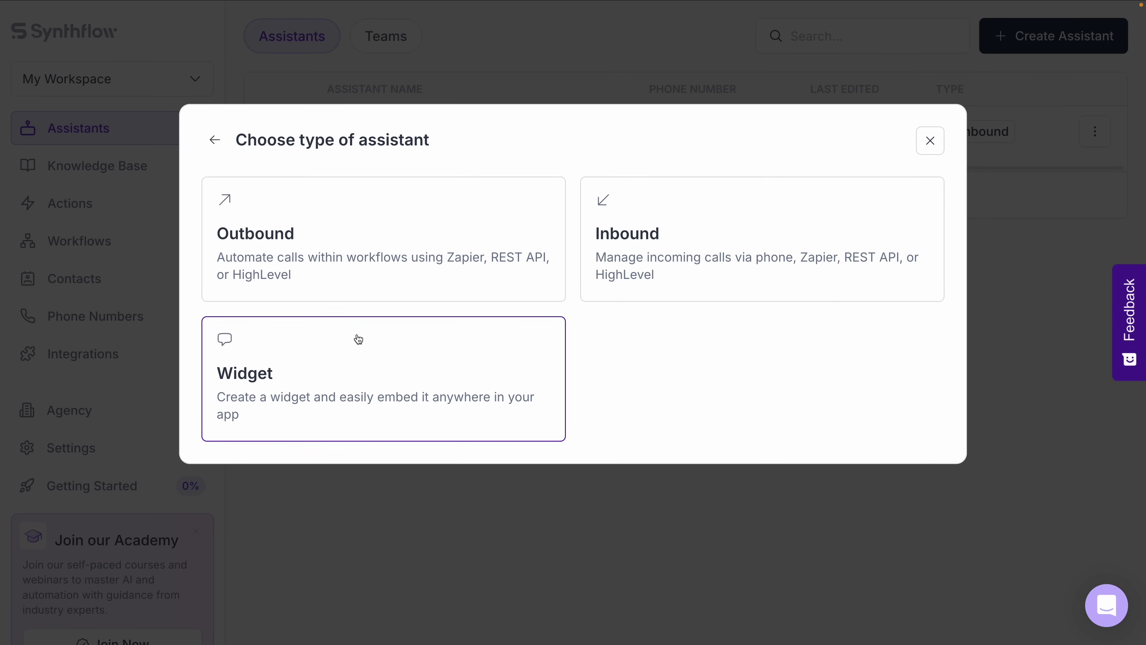
click(420, 392)
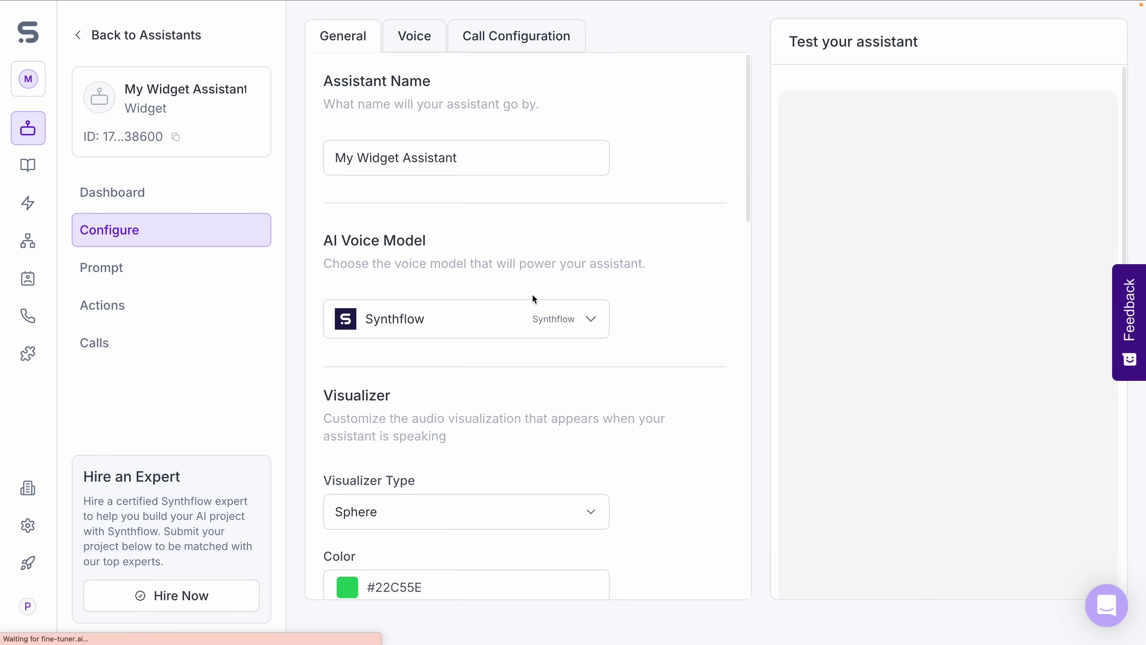
scroll(532, 296, down, 2)
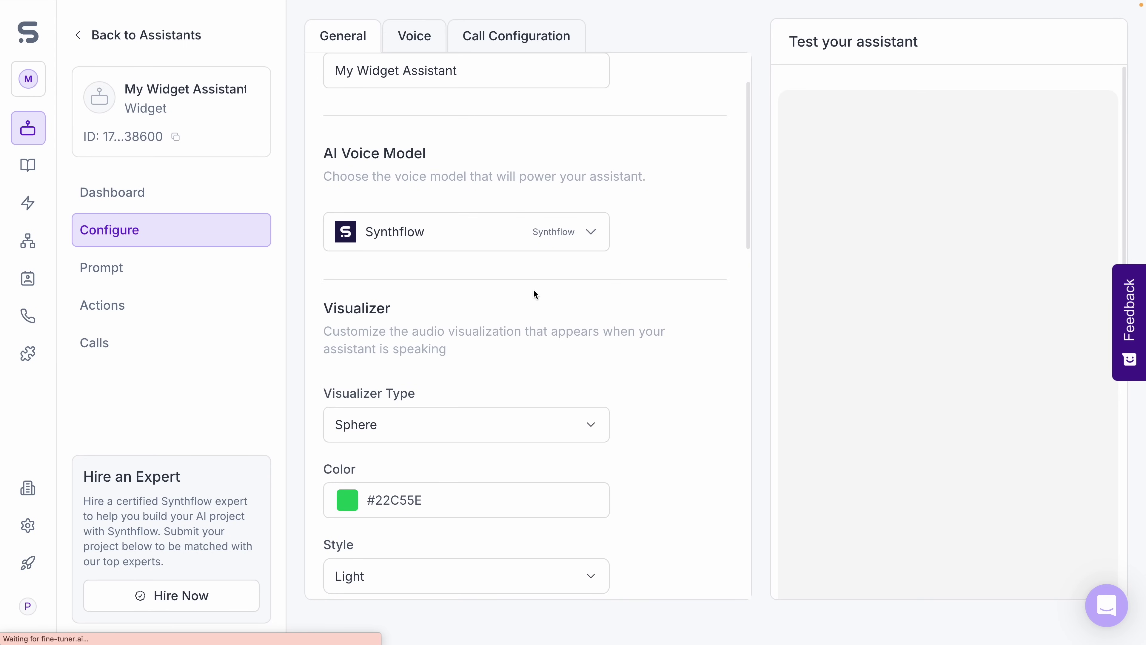
scroll(544, 294, down, 8)
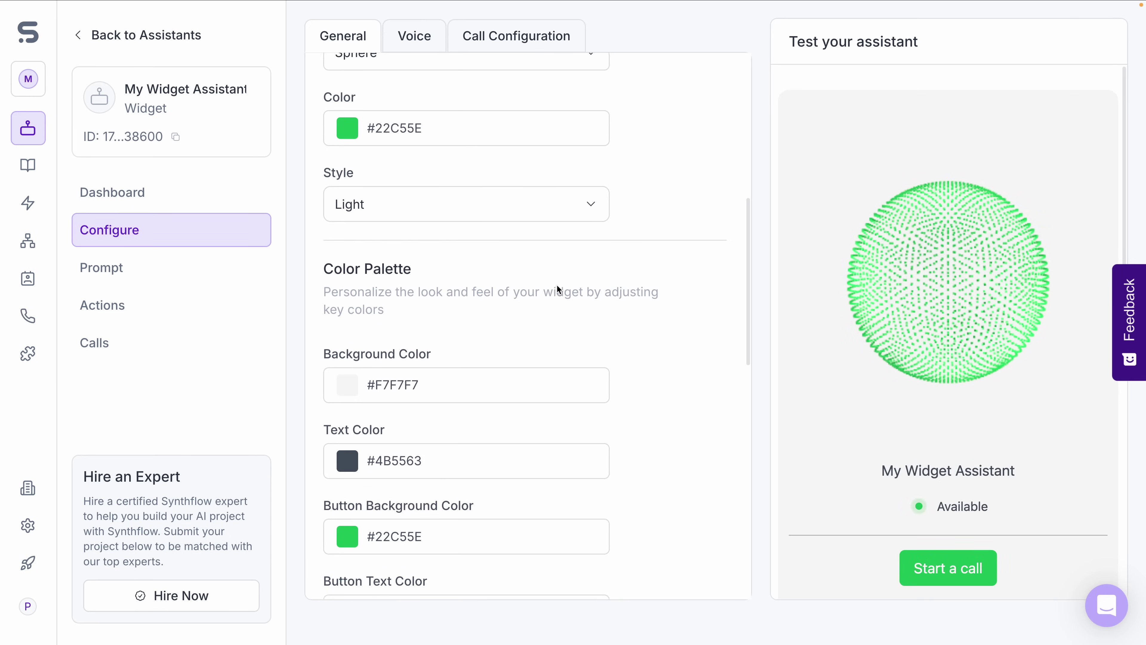
scroll(560, 291, down, 2)
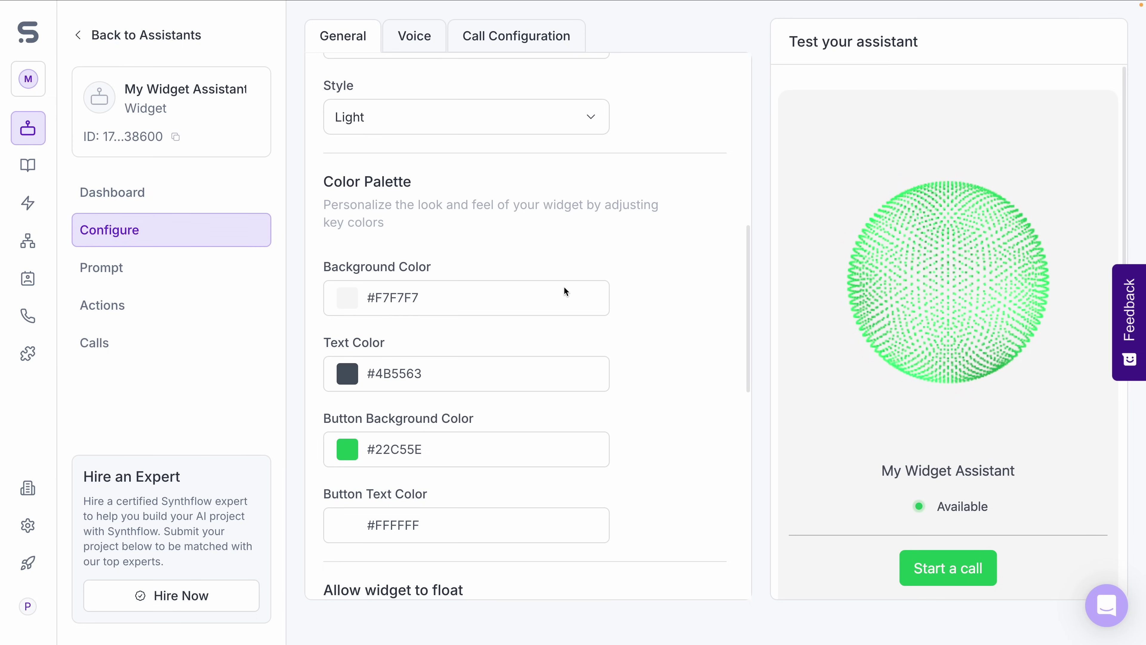
scroll(558, 285, up, 8)
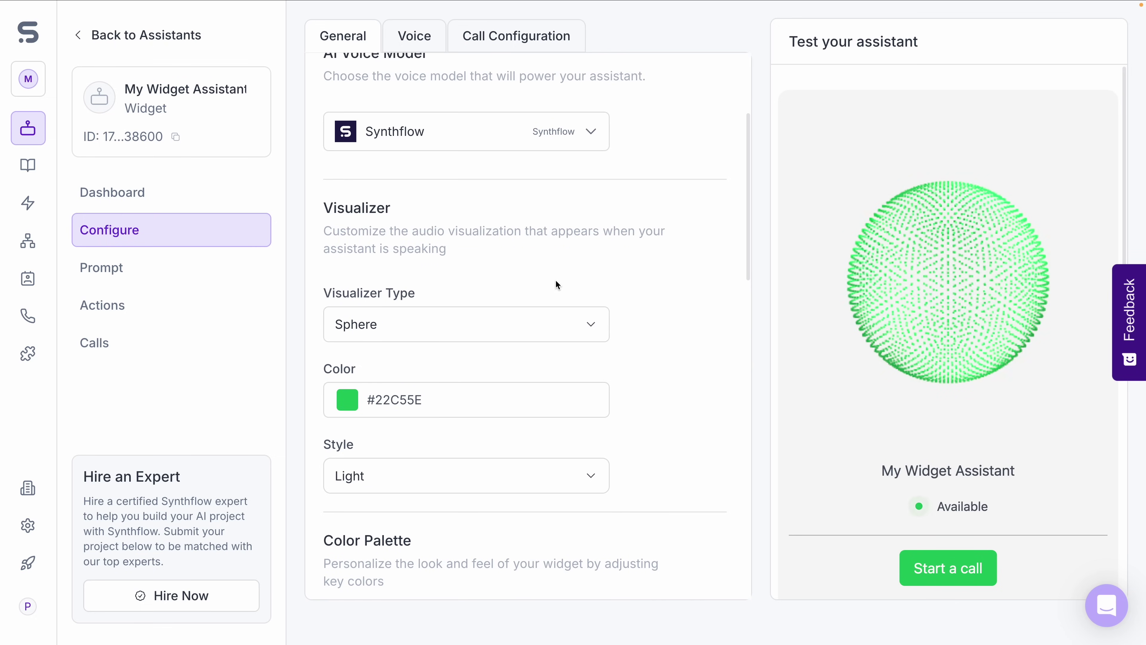
scroll(555, 280, up, 4)
click(948, 568)
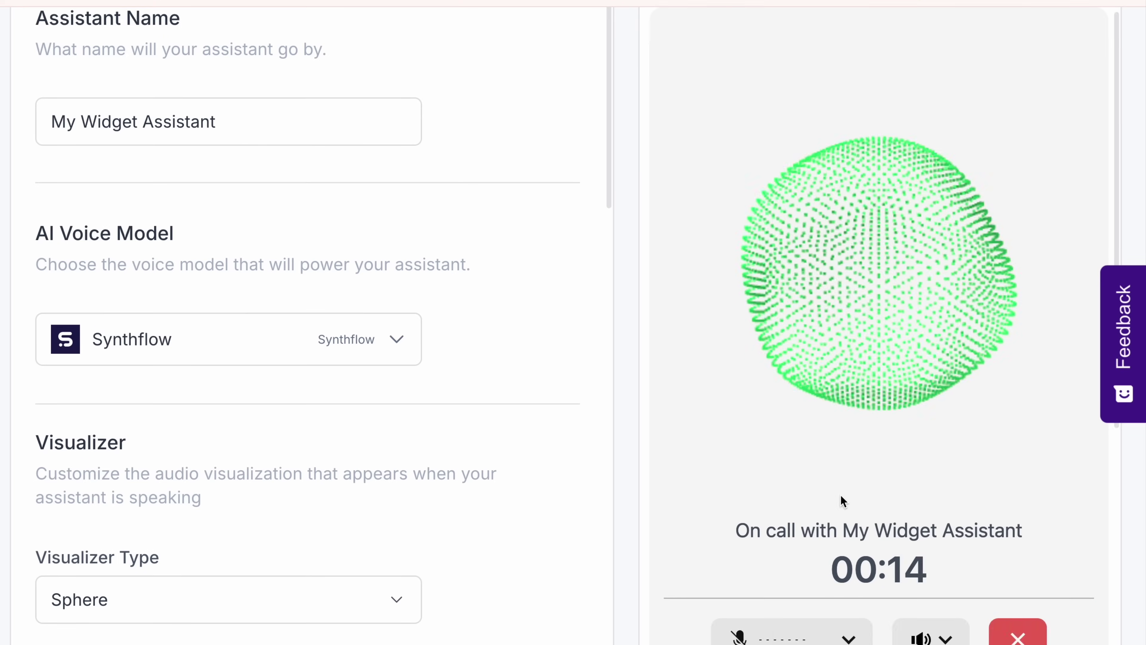
Scroll the test panel down to the widget's embed code block and back up.
scroll(841, 494, down, 10)
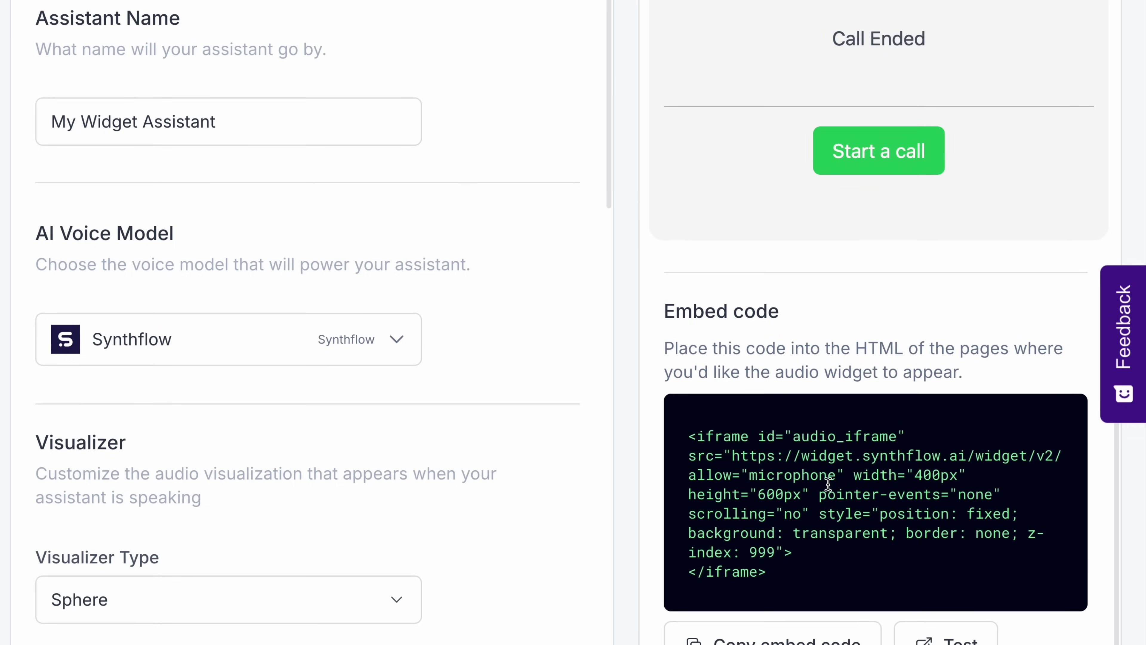
scroll(866, 458, up, 4)
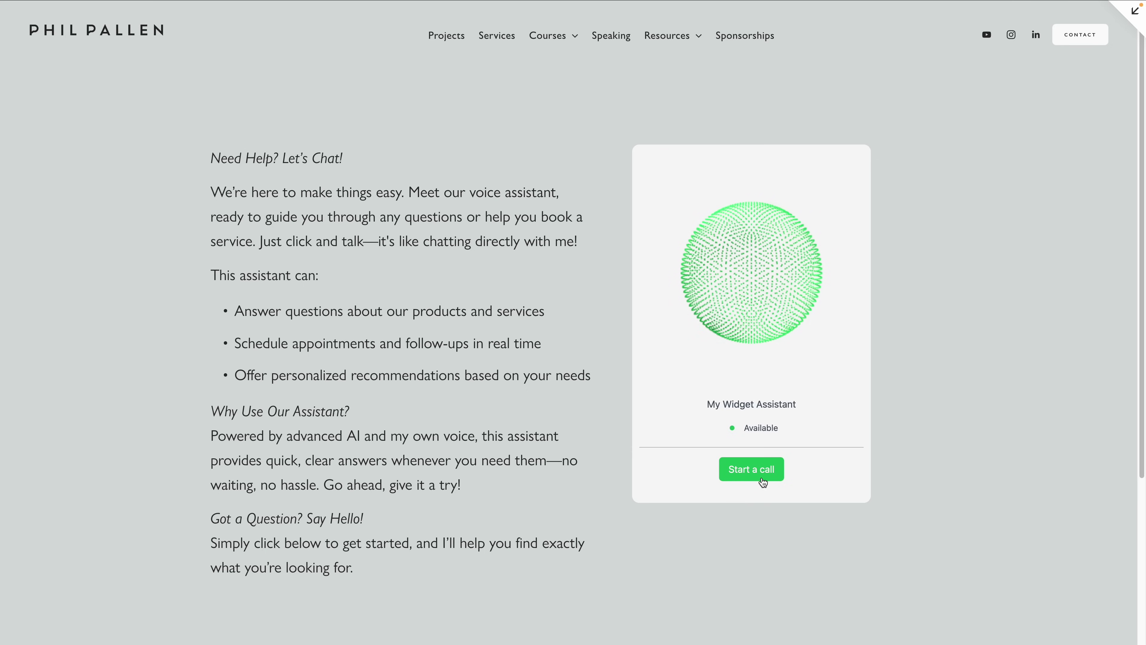
Start a call through the embedded My Widget Assistant voice widget on the website.
click(760, 471)
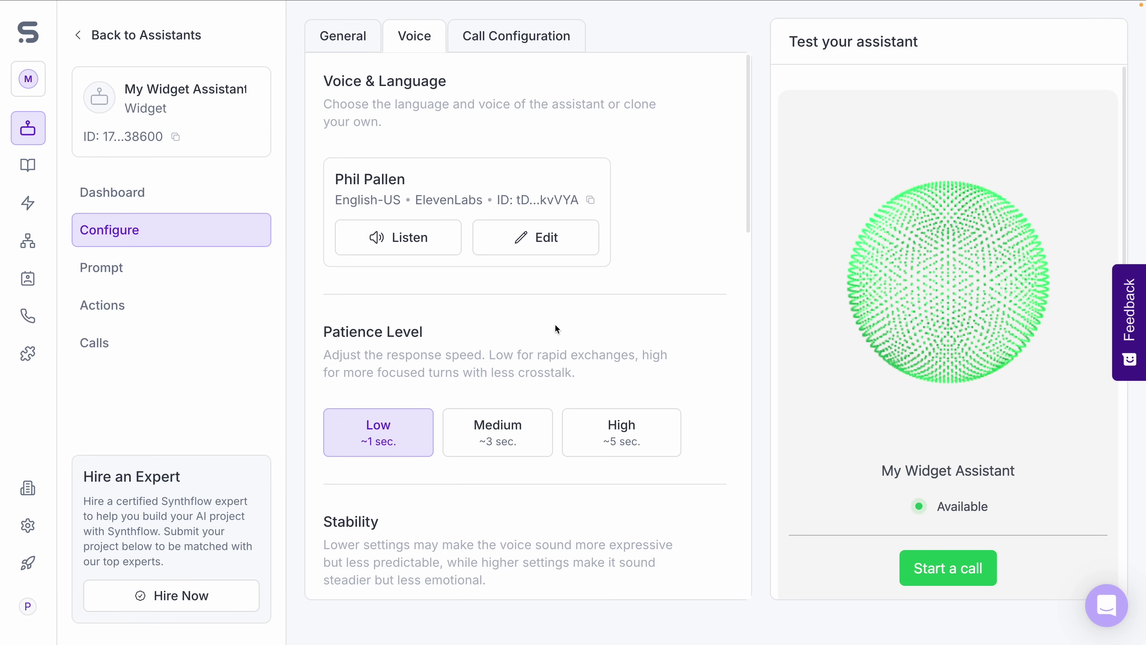
scroll(662, 268, down, 7)
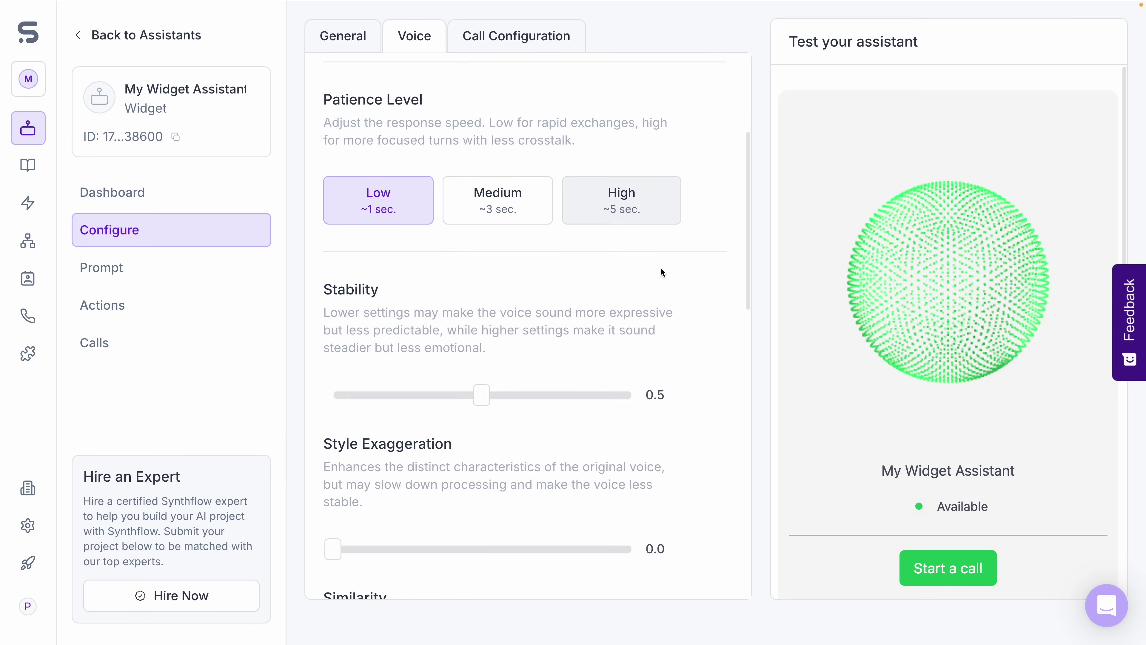
scroll(554, 420, down, 15)
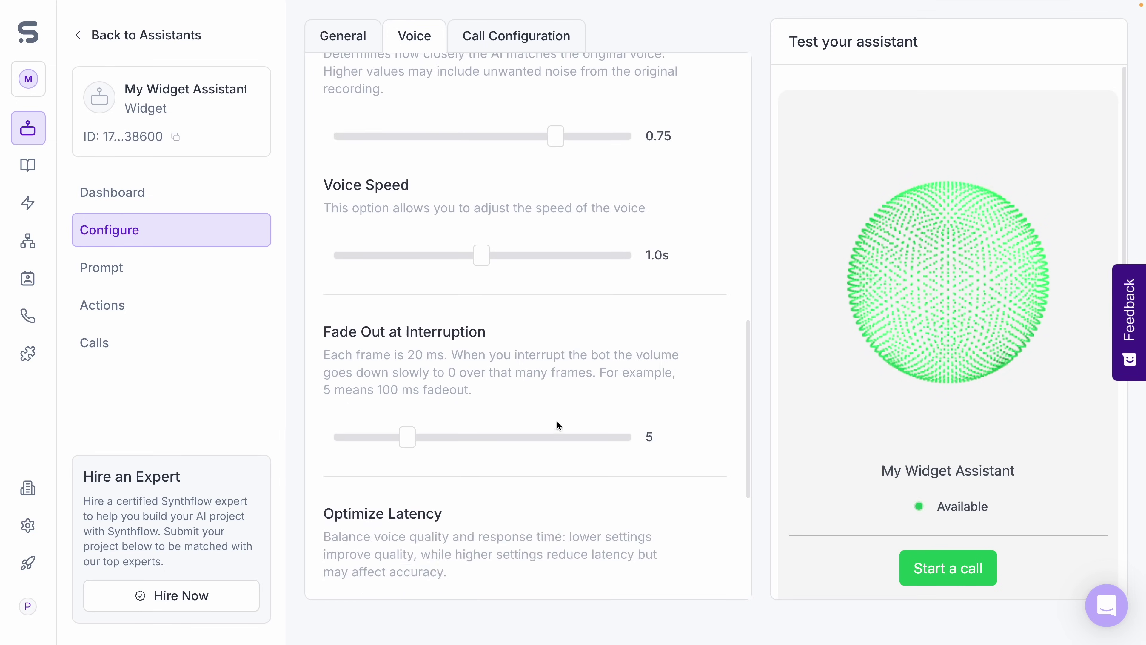
scroll(556, 425, down, 1)
scroll(557, 426, up, 2)
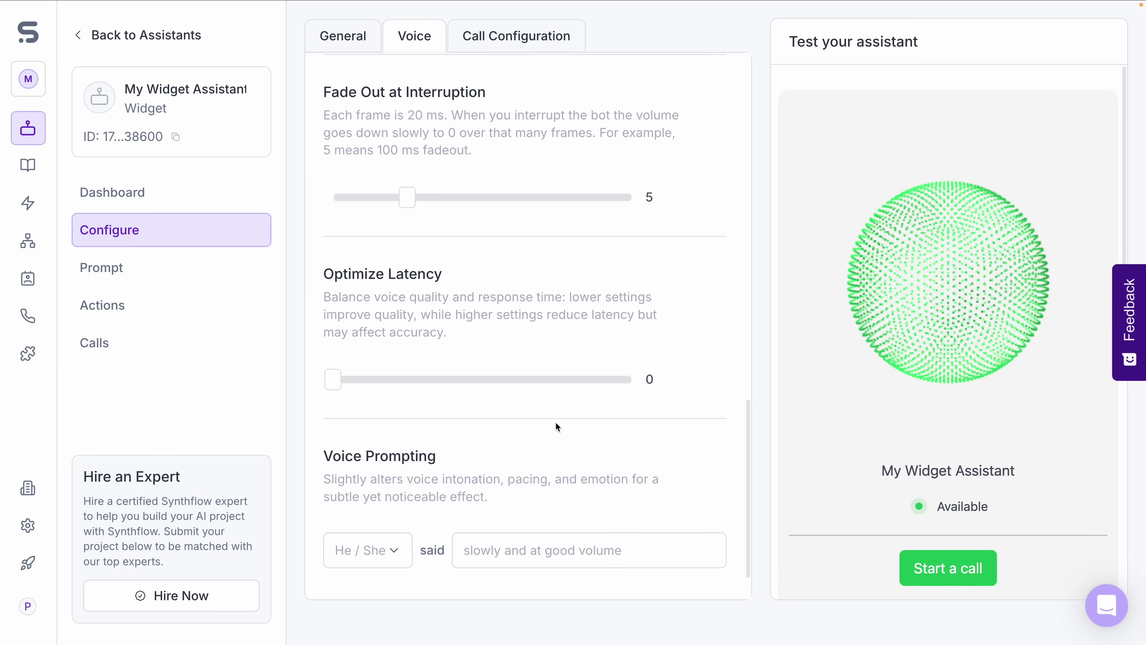
scroll(564, 410, up, 12)
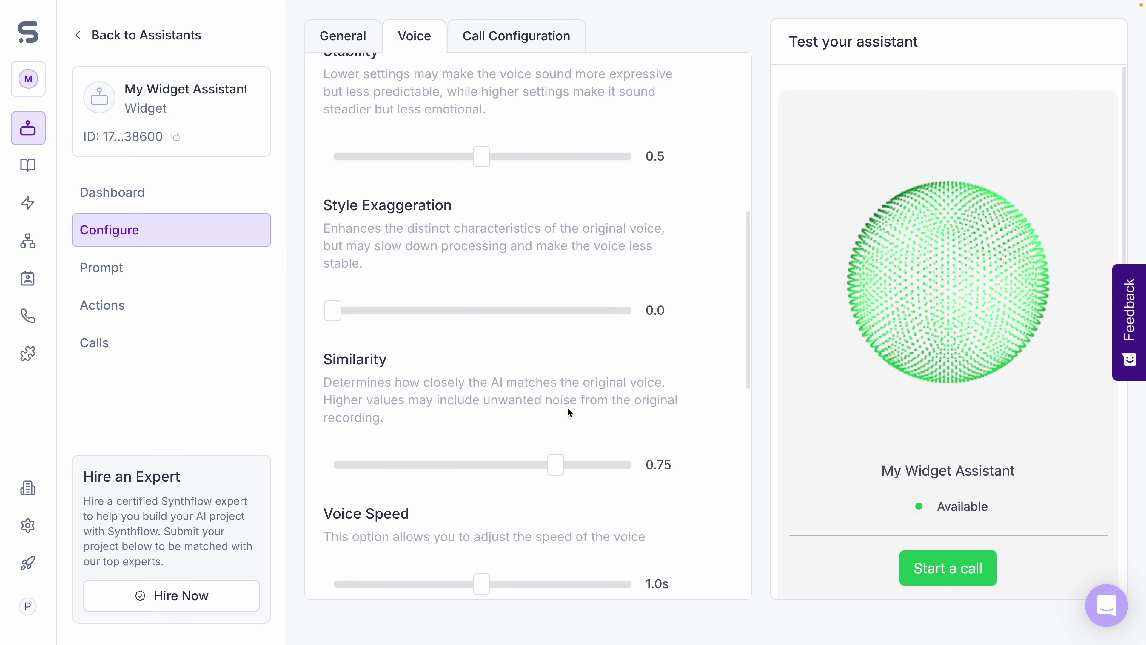
scroll(569, 407, up, 10)
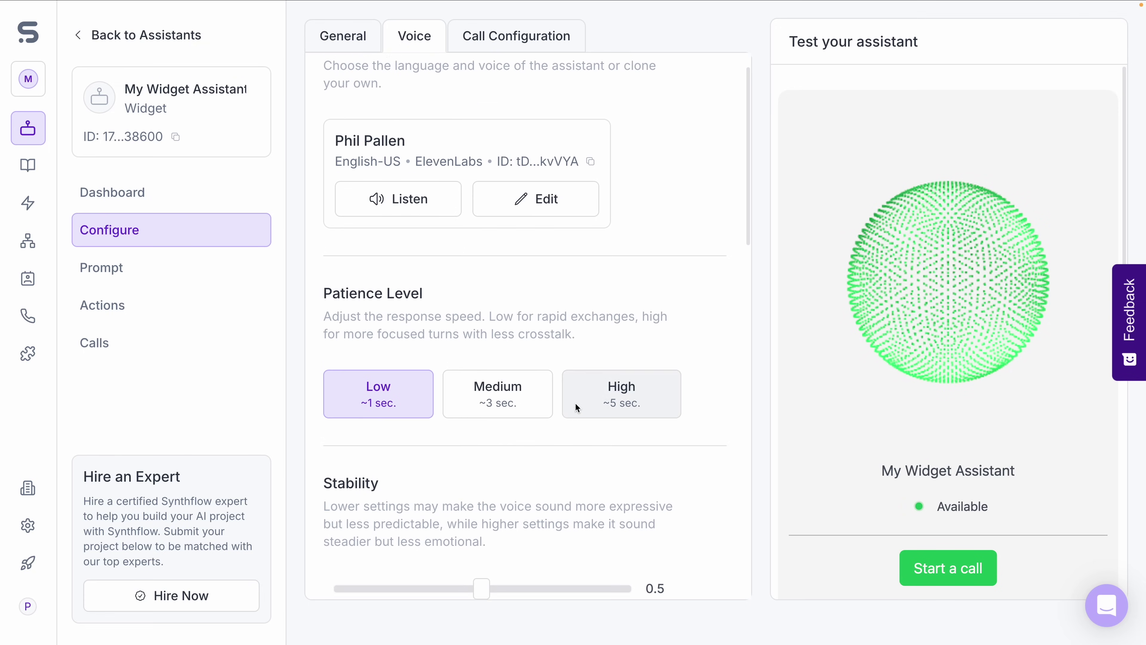
scroll(576, 407, up, 1)
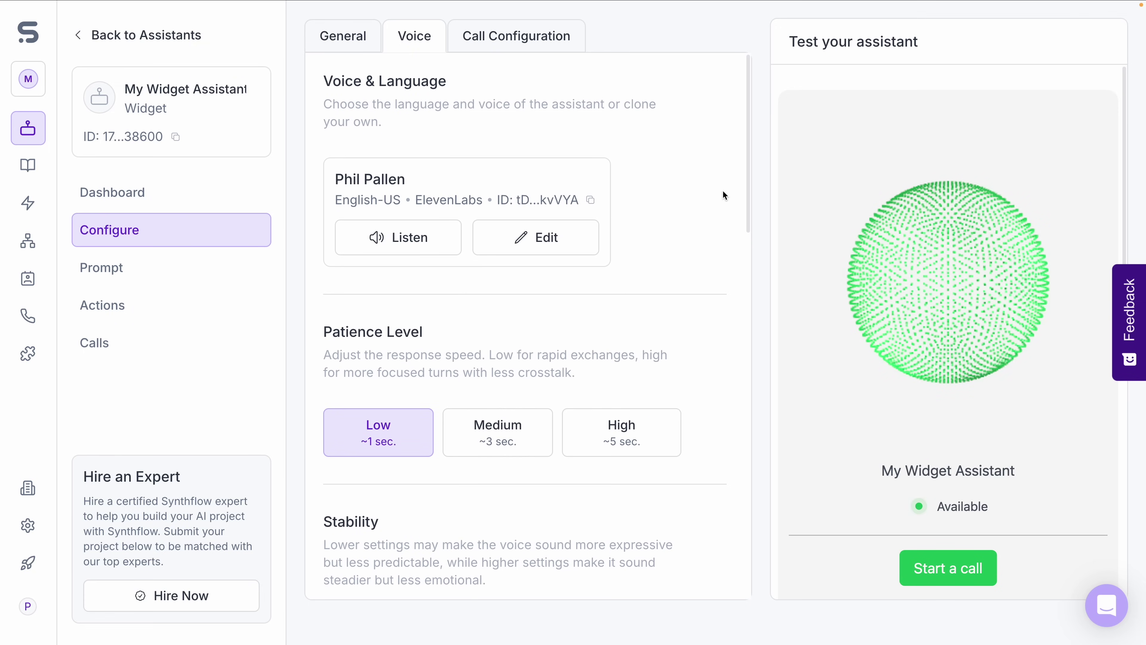